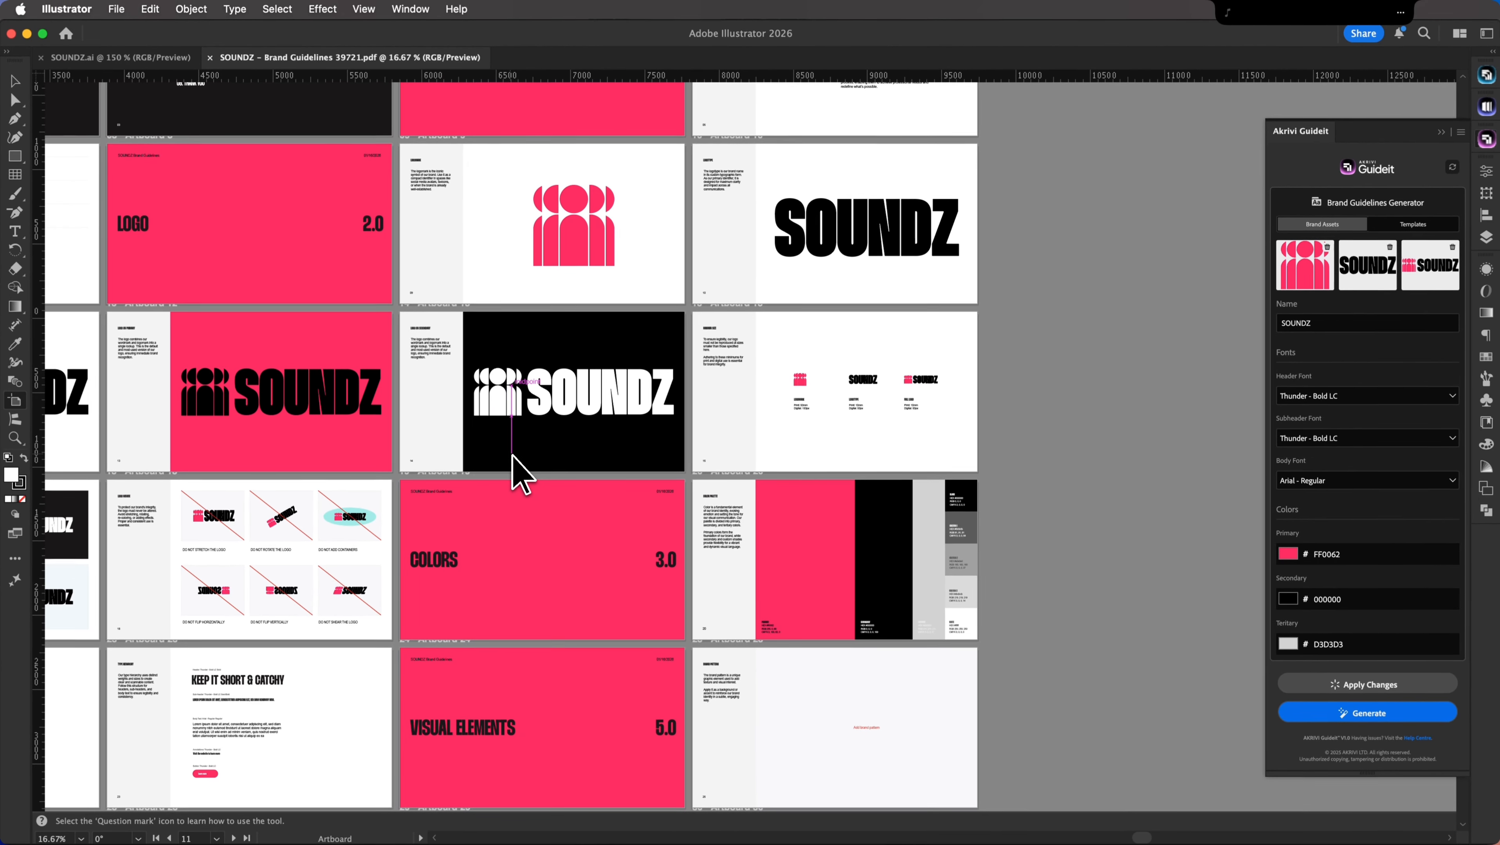
Step: Duplicate Artboard 13 as 'Artboard 13 copy' to the right, dismissing the hidden-objects warning
drag(512, 457, 1124, 426)
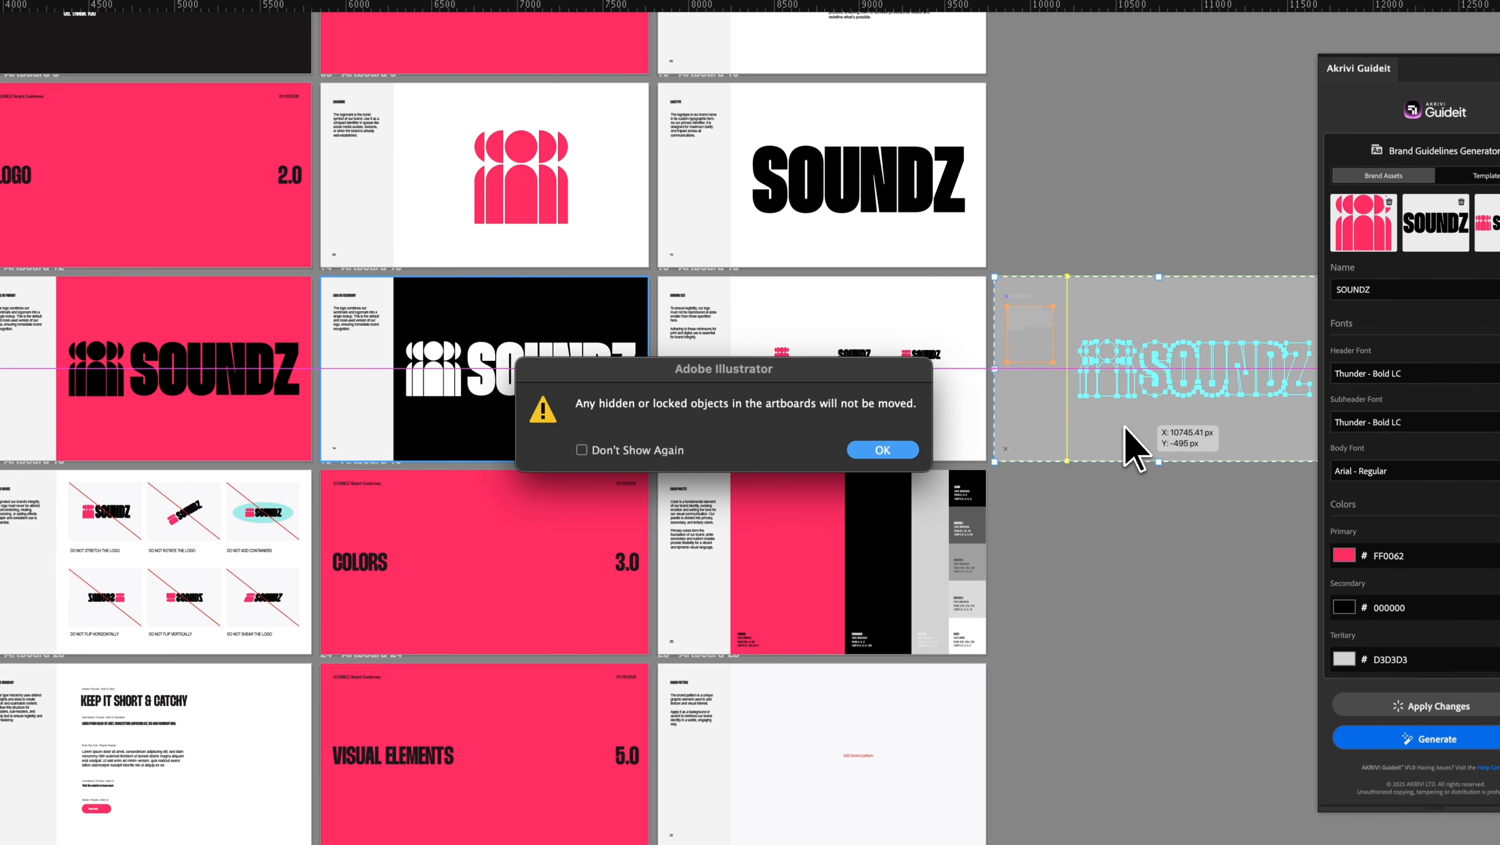
click(899, 452)
scroll(1178, 518, right, 1)
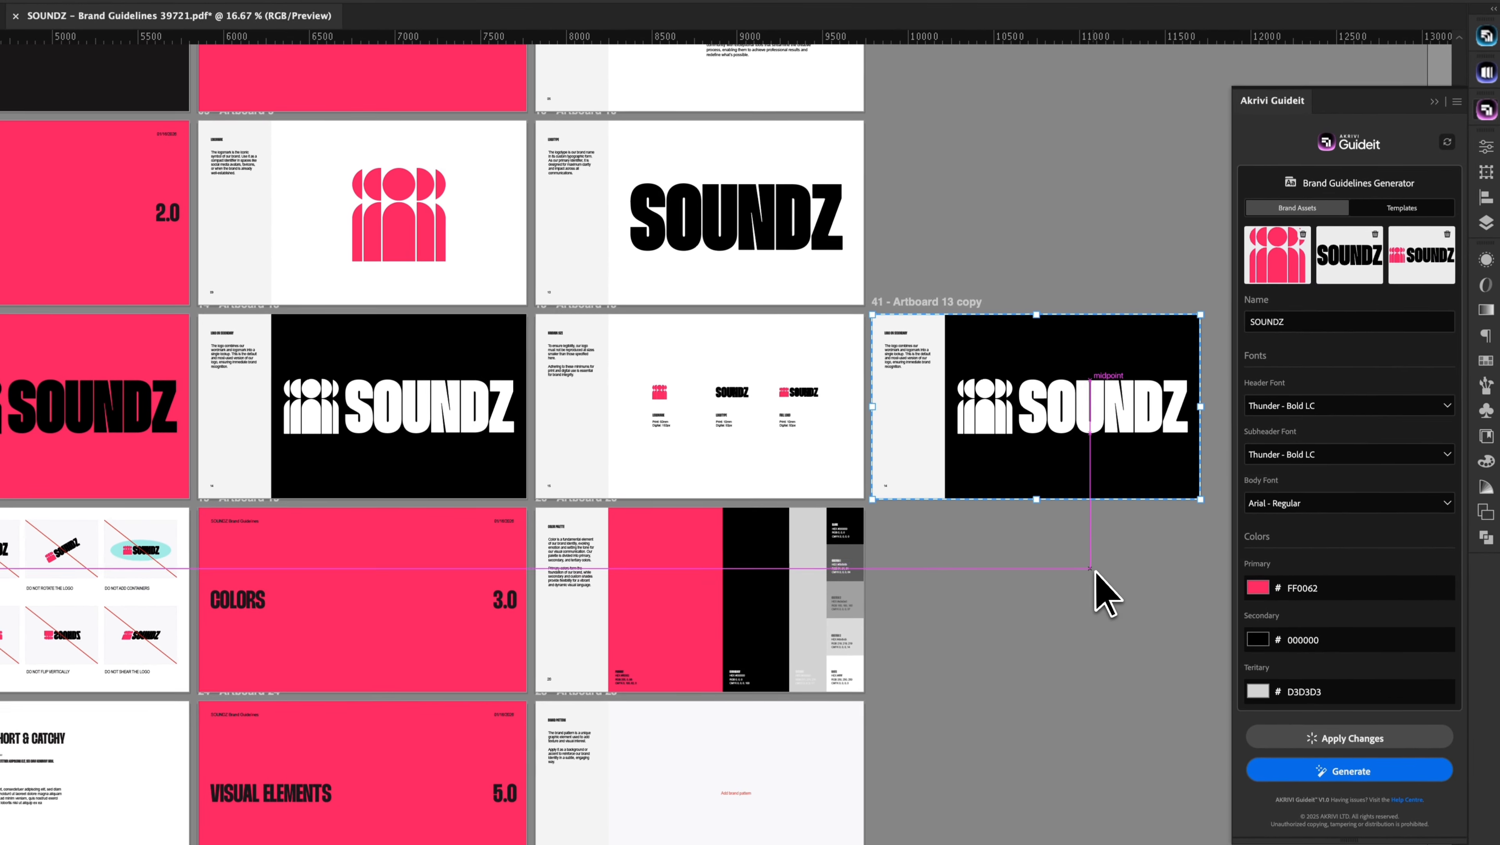
key(Escape)
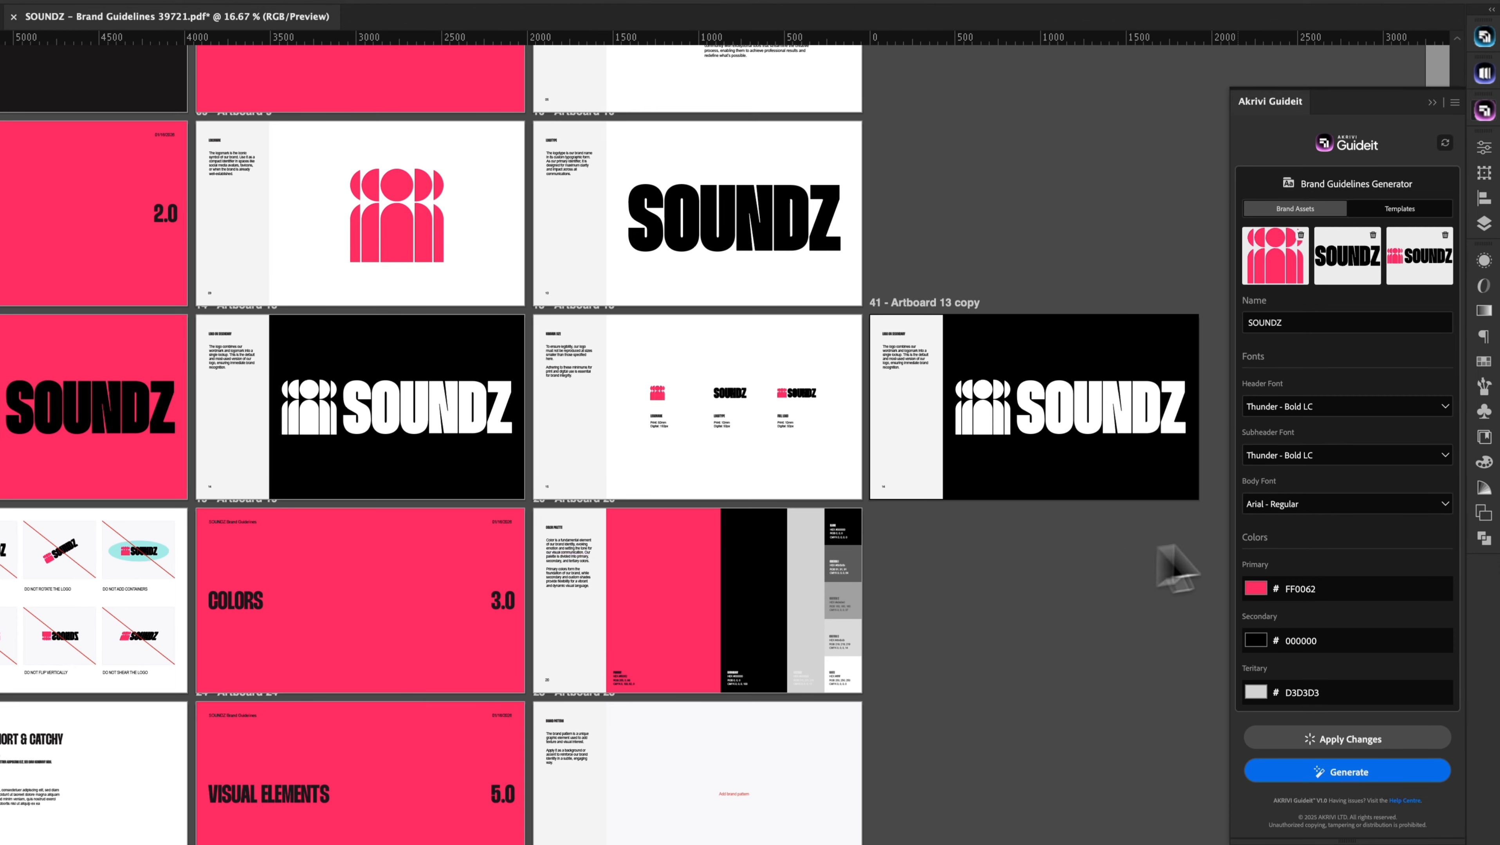
click(1486, 225)
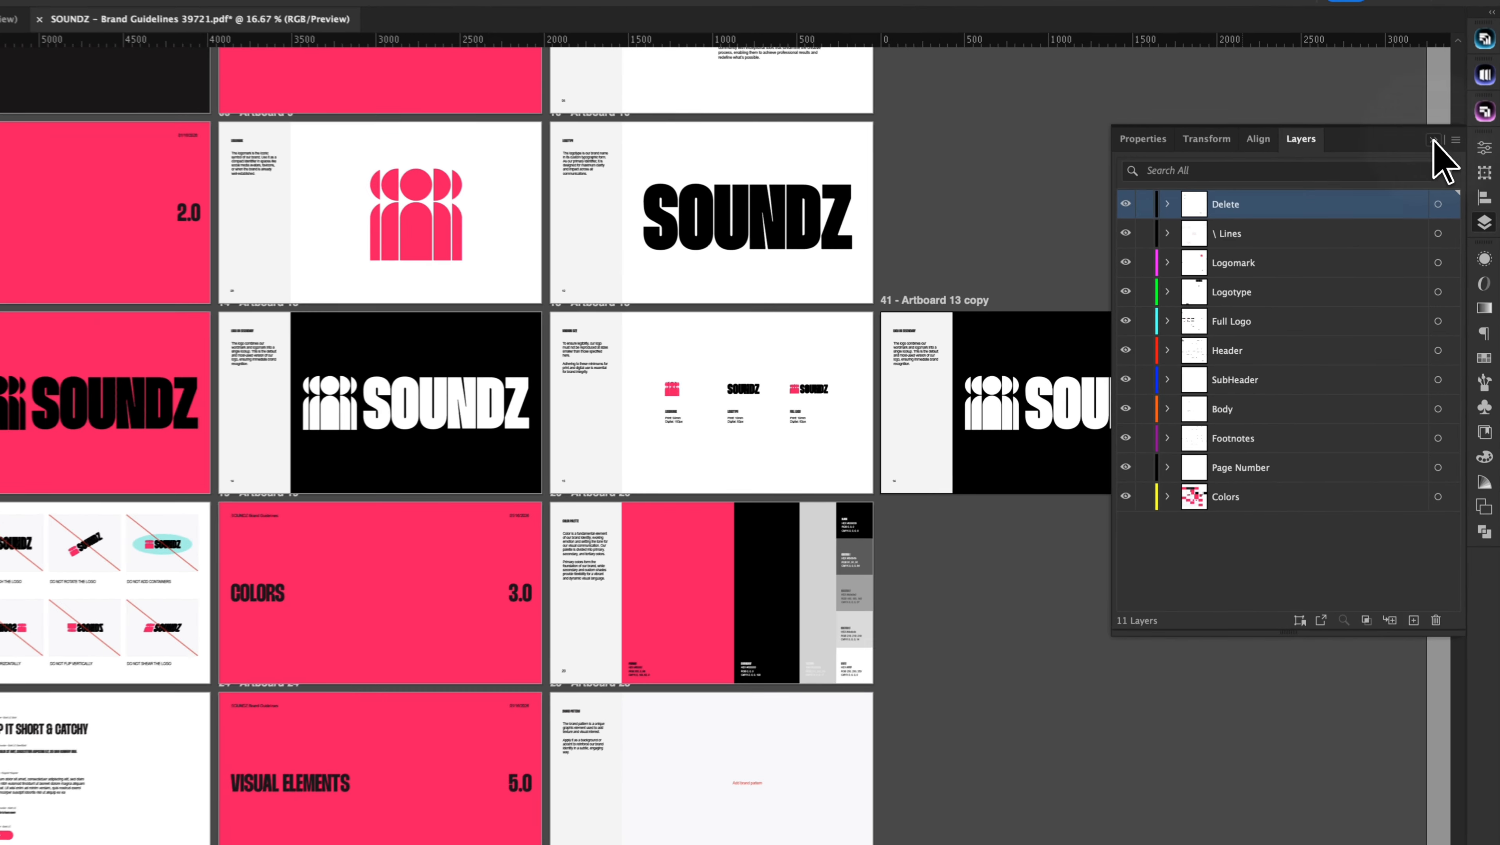
click(1434, 141)
scroll(1048, 442, up, 2)
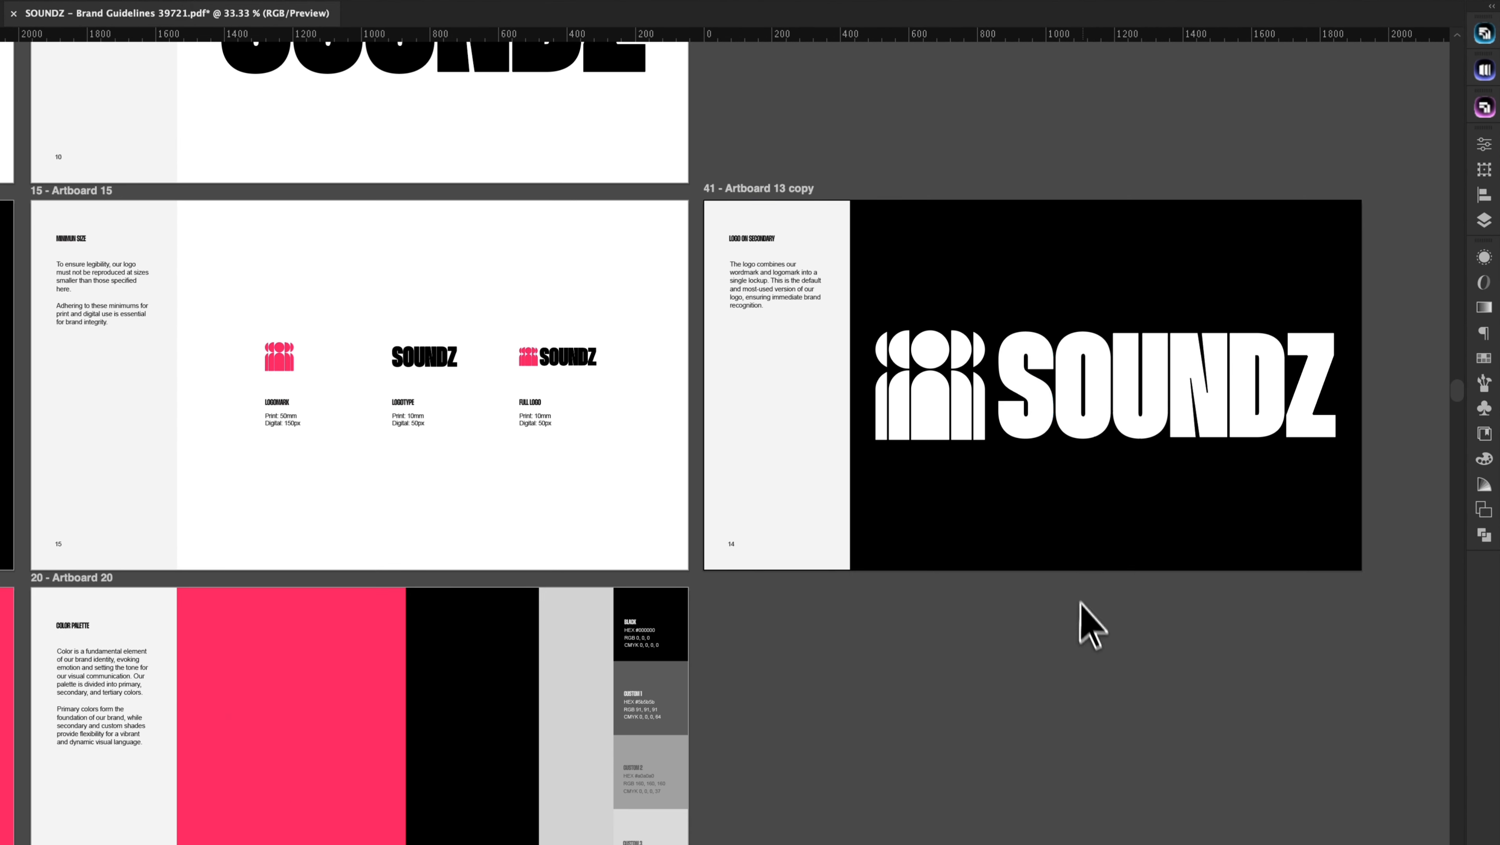
Step: Delete the white SOUNDZ logo and the description text block from 'Artboard 13 copy'
drag(1080, 602, 987, 647)
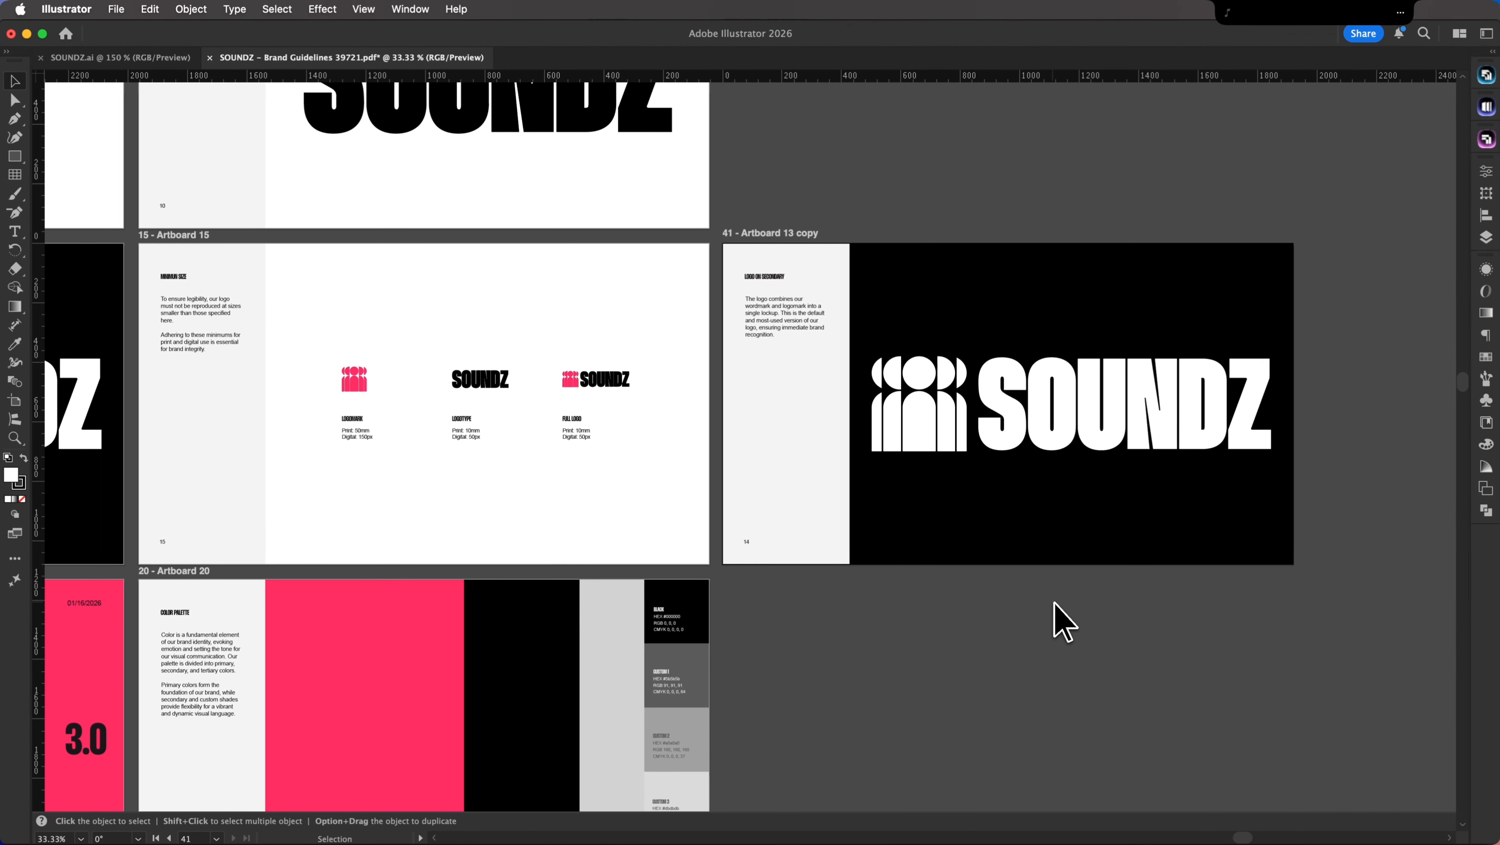
click(1101, 444)
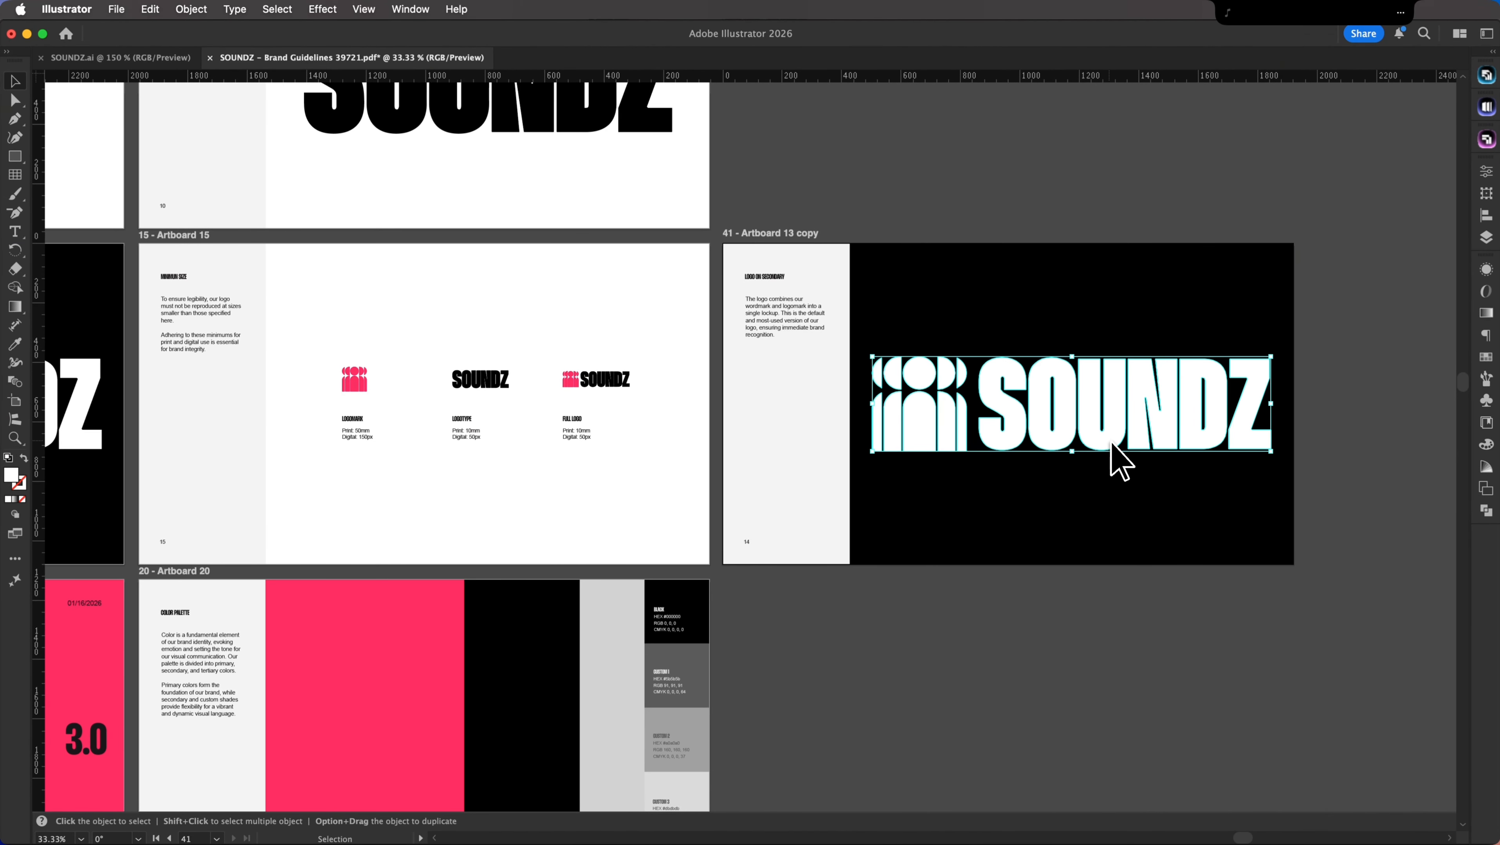
key(Delete)
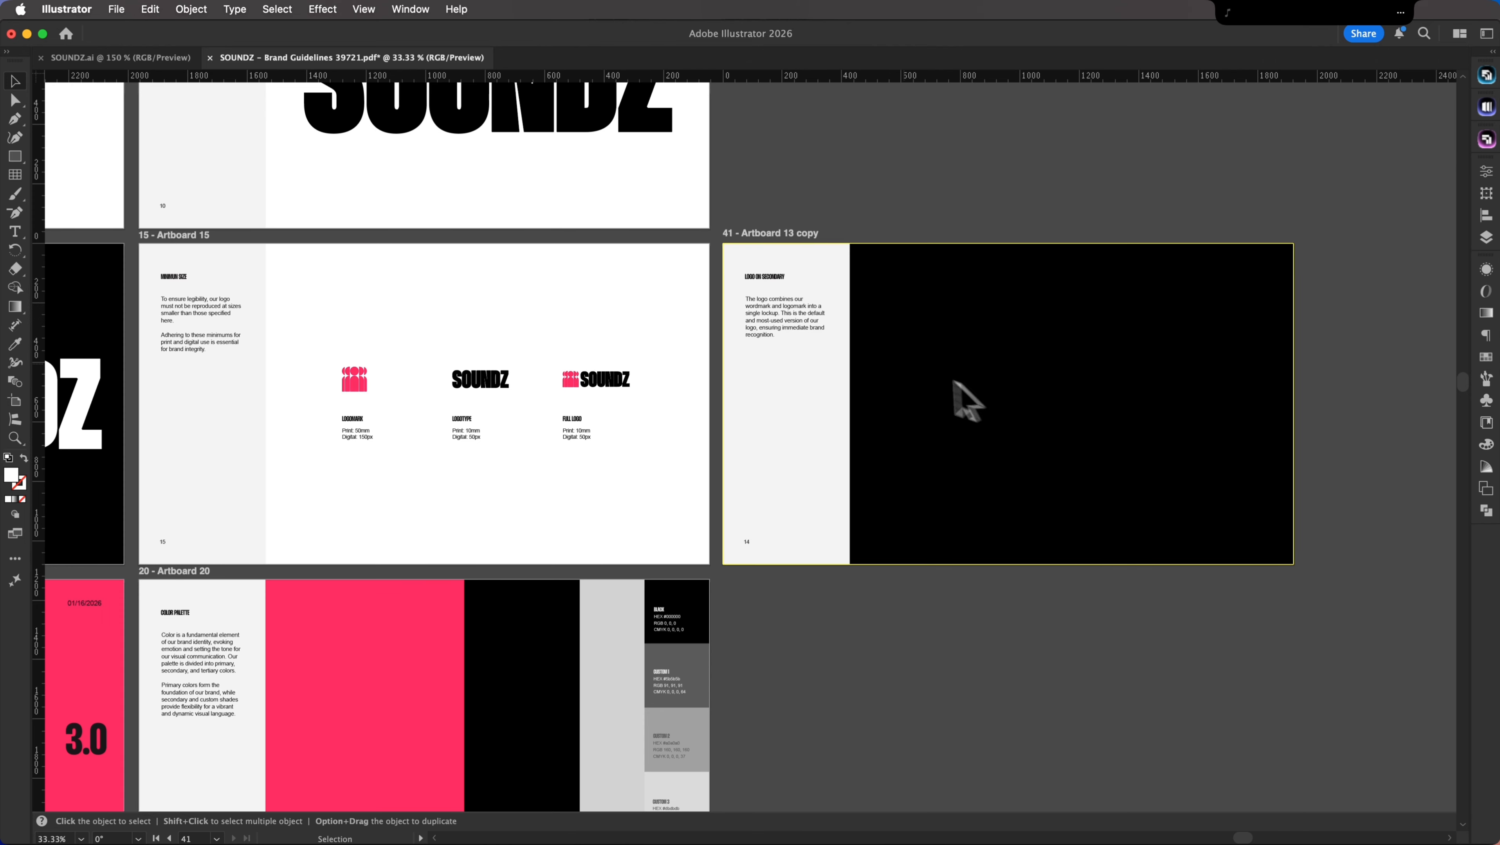
click(802, 323)
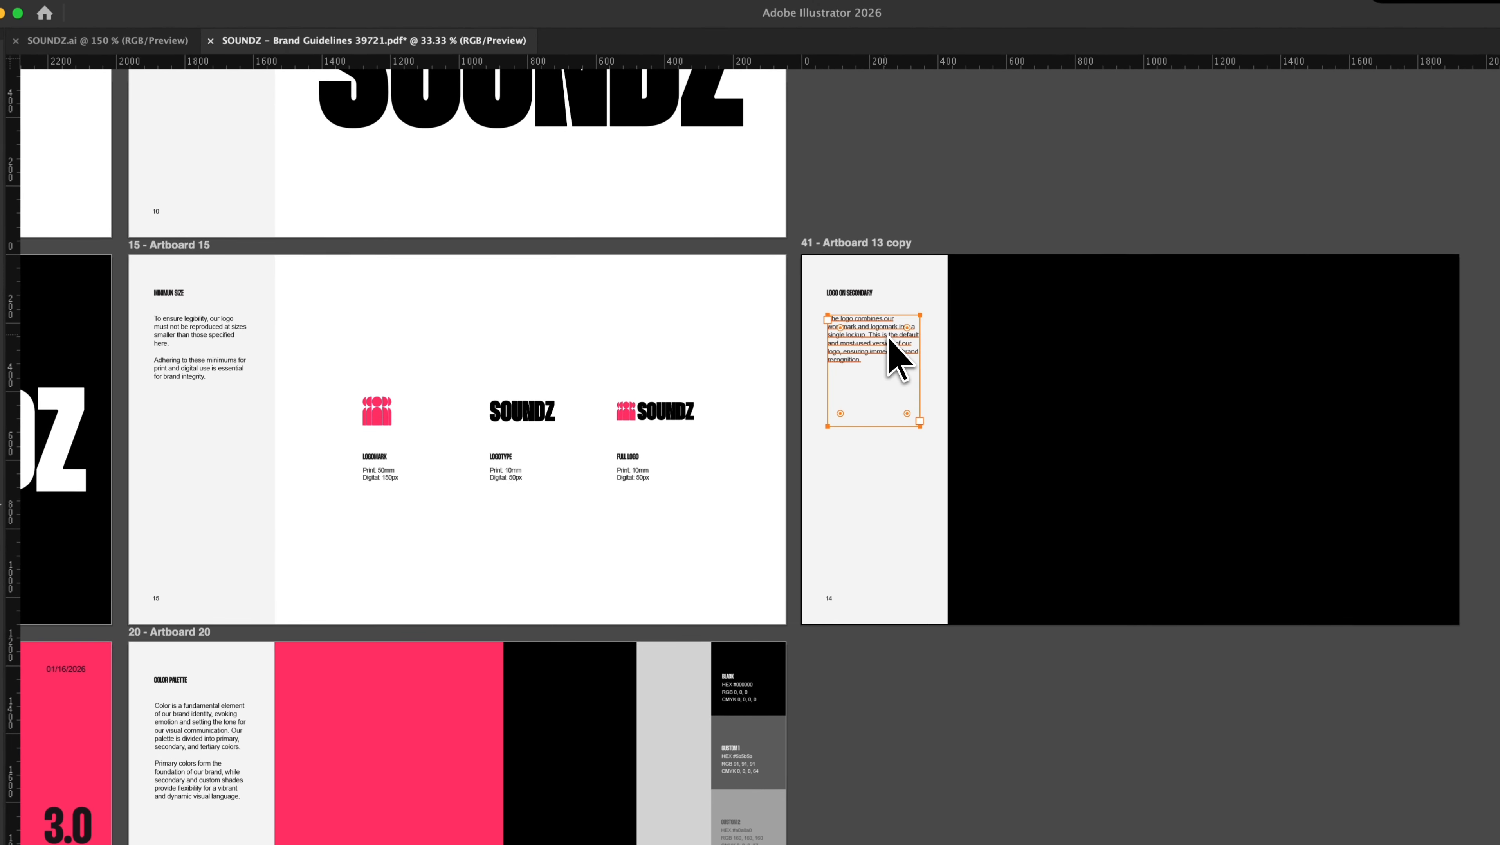
key(Delete)
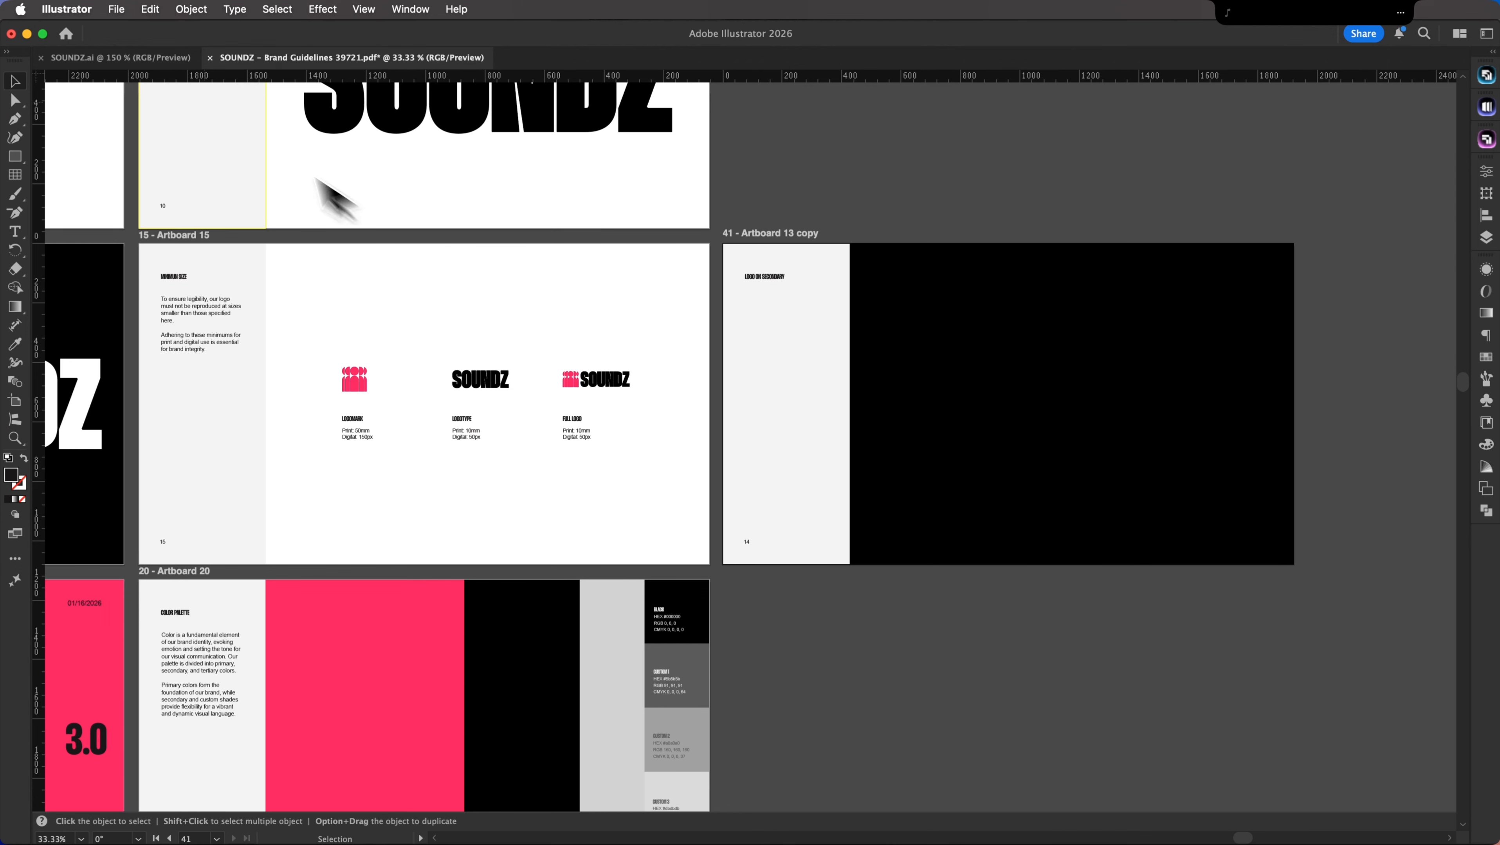
Step: Copy the stacked logo from SOUNDZ.ai and target the \ Lines layer in the guidelines document
click(151, 58)
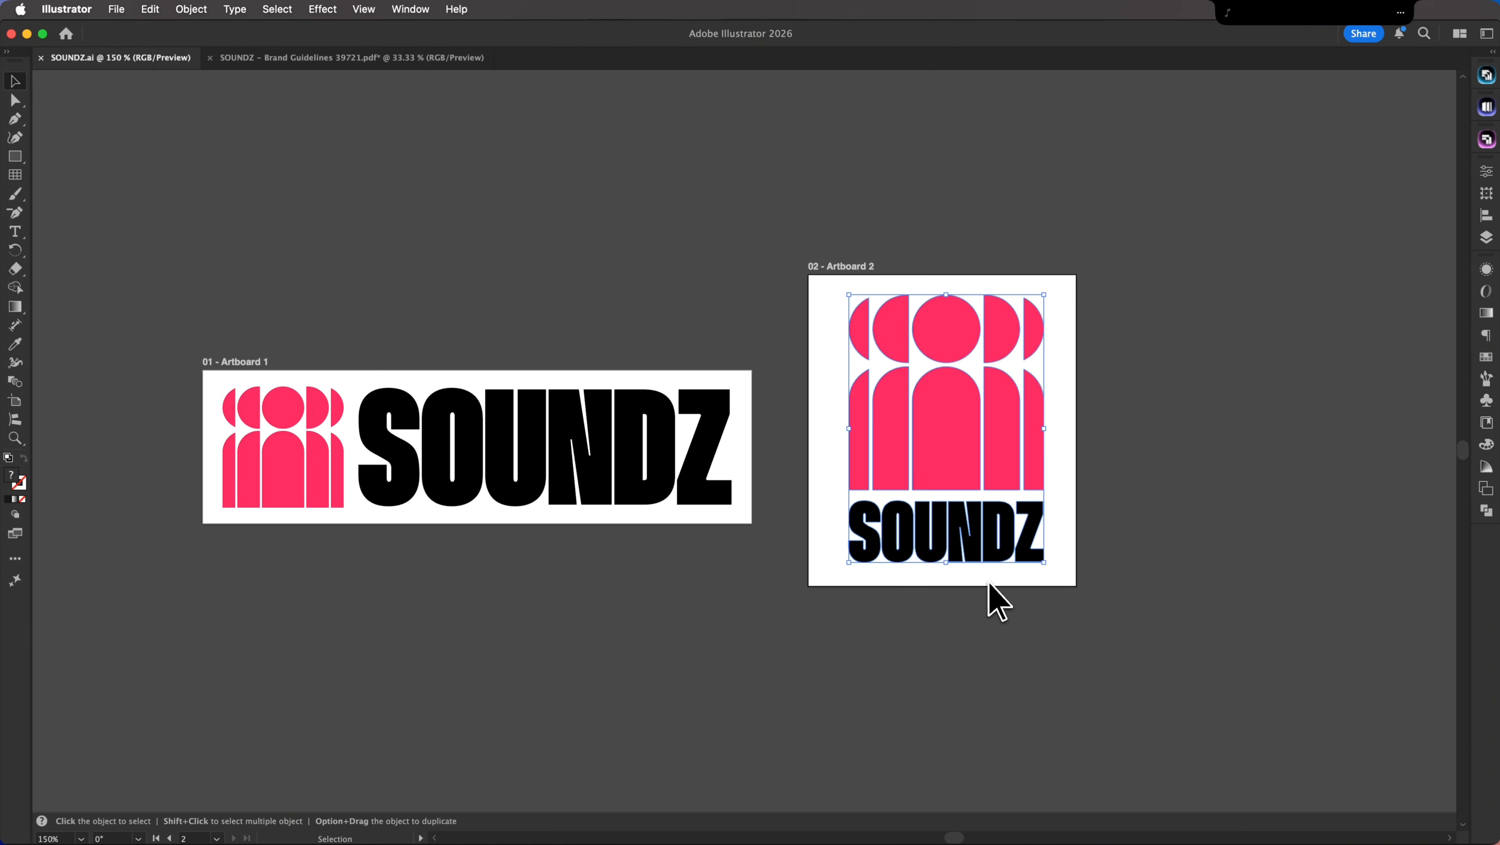
click(303, 60)
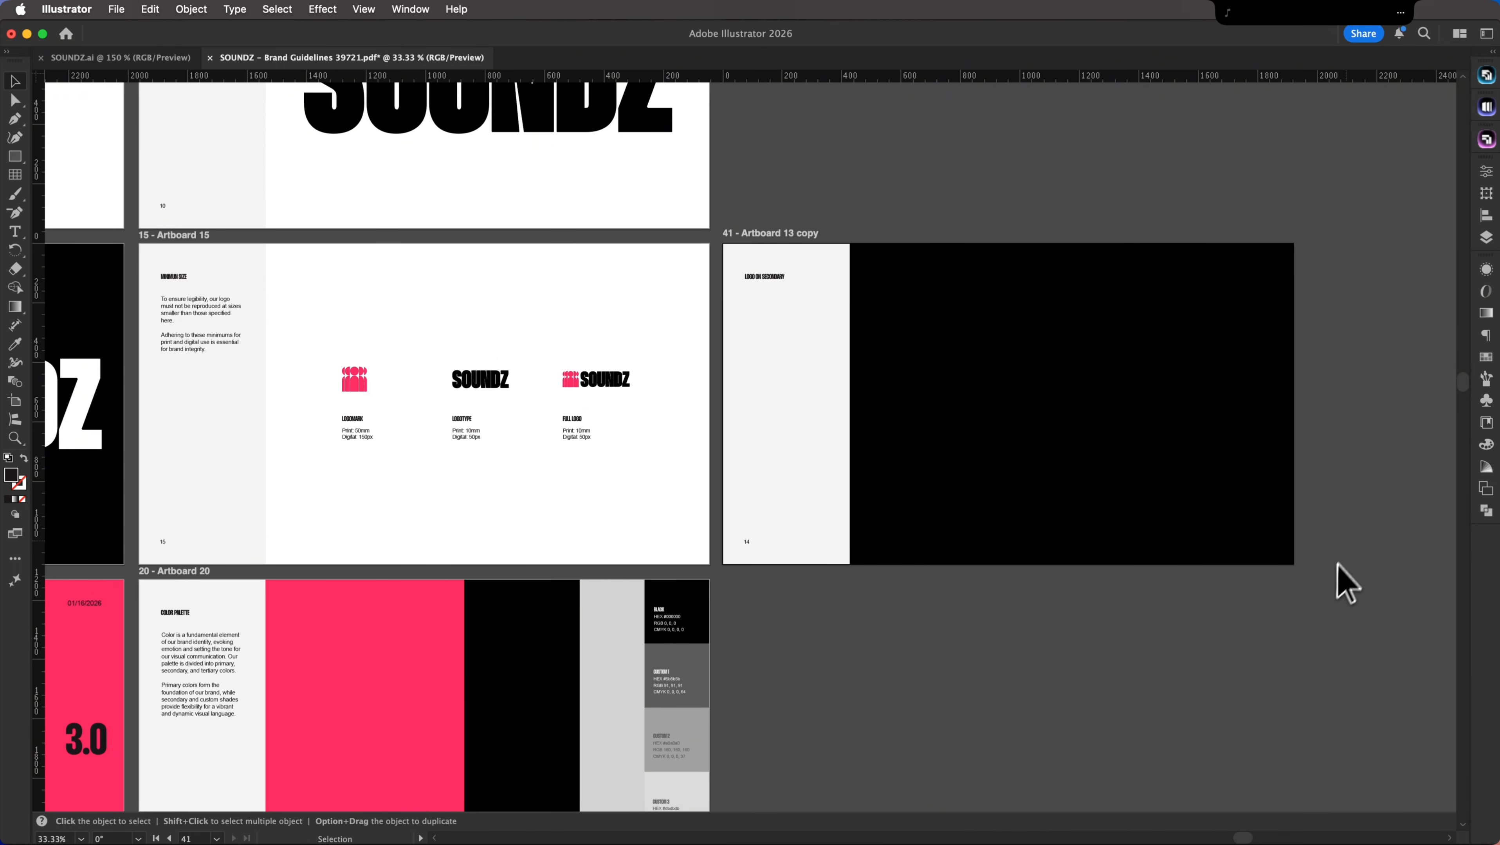
click(1485, 239)
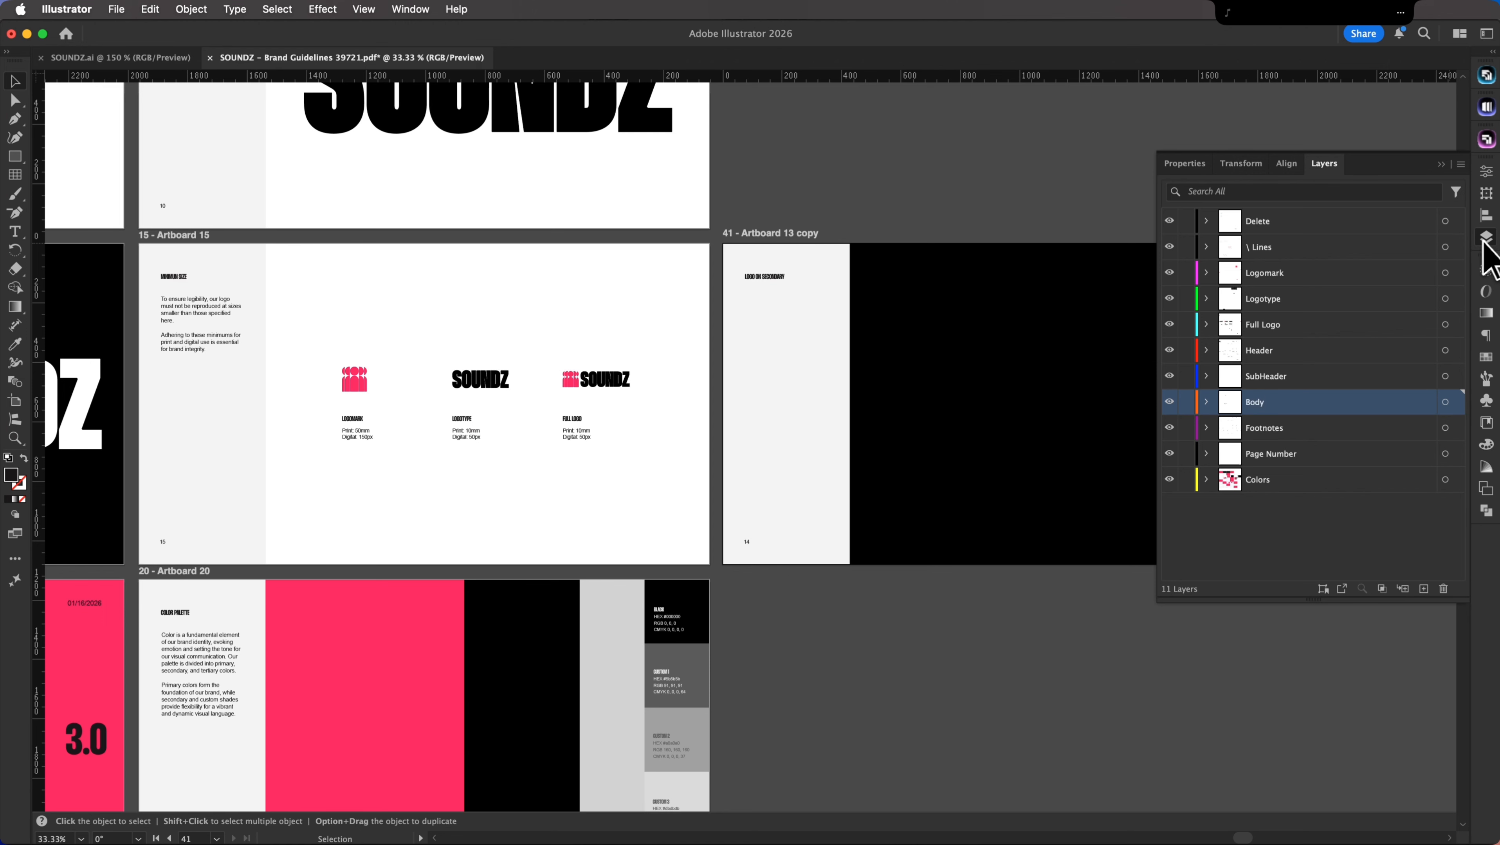
click(1367, 251)
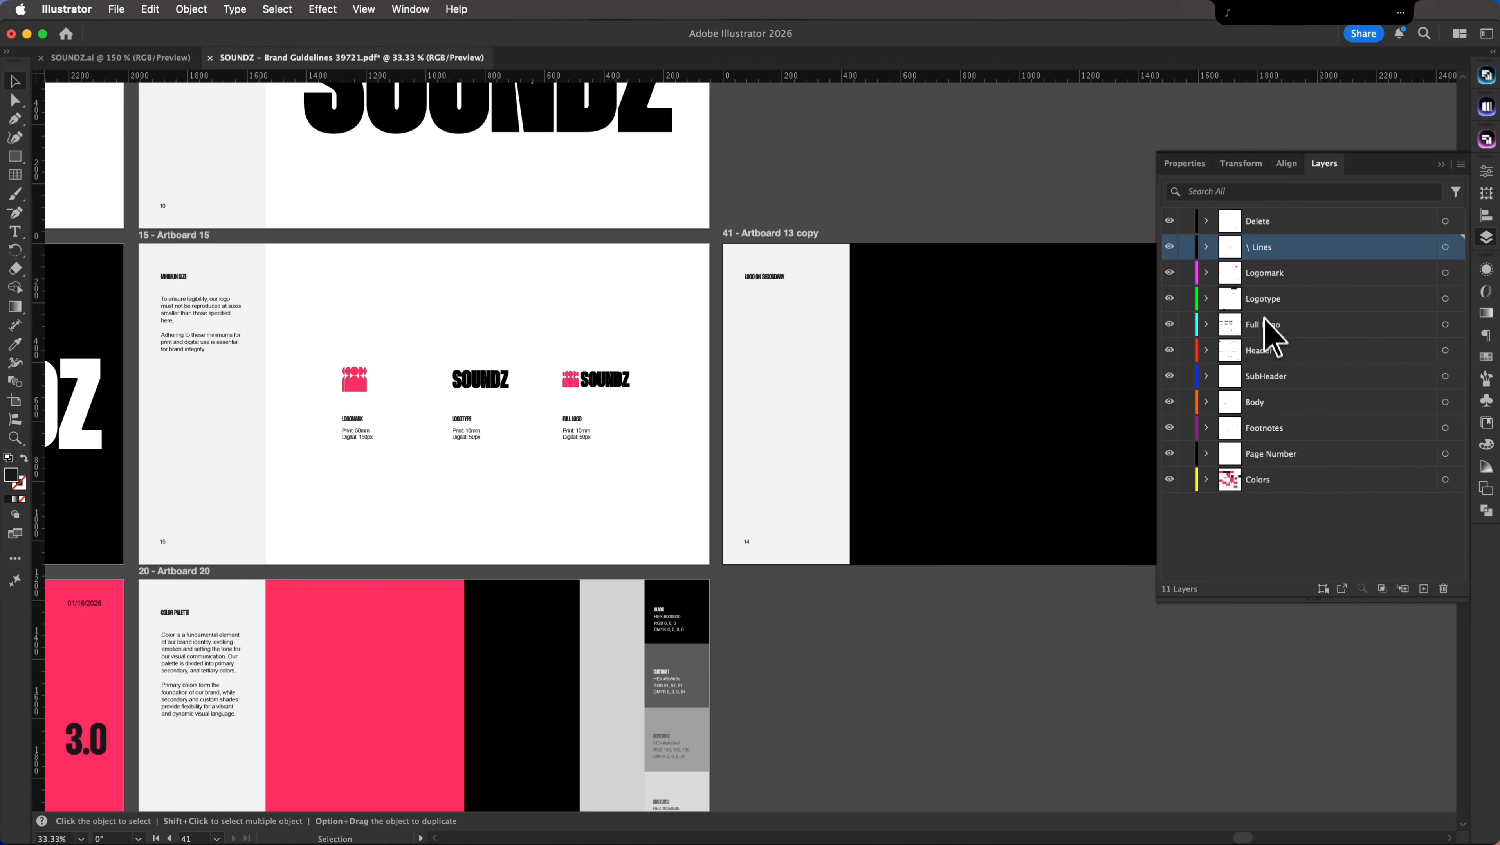
Step: Paste the stacked logo onto the black area of the new artboard and make it white
key(super+v)
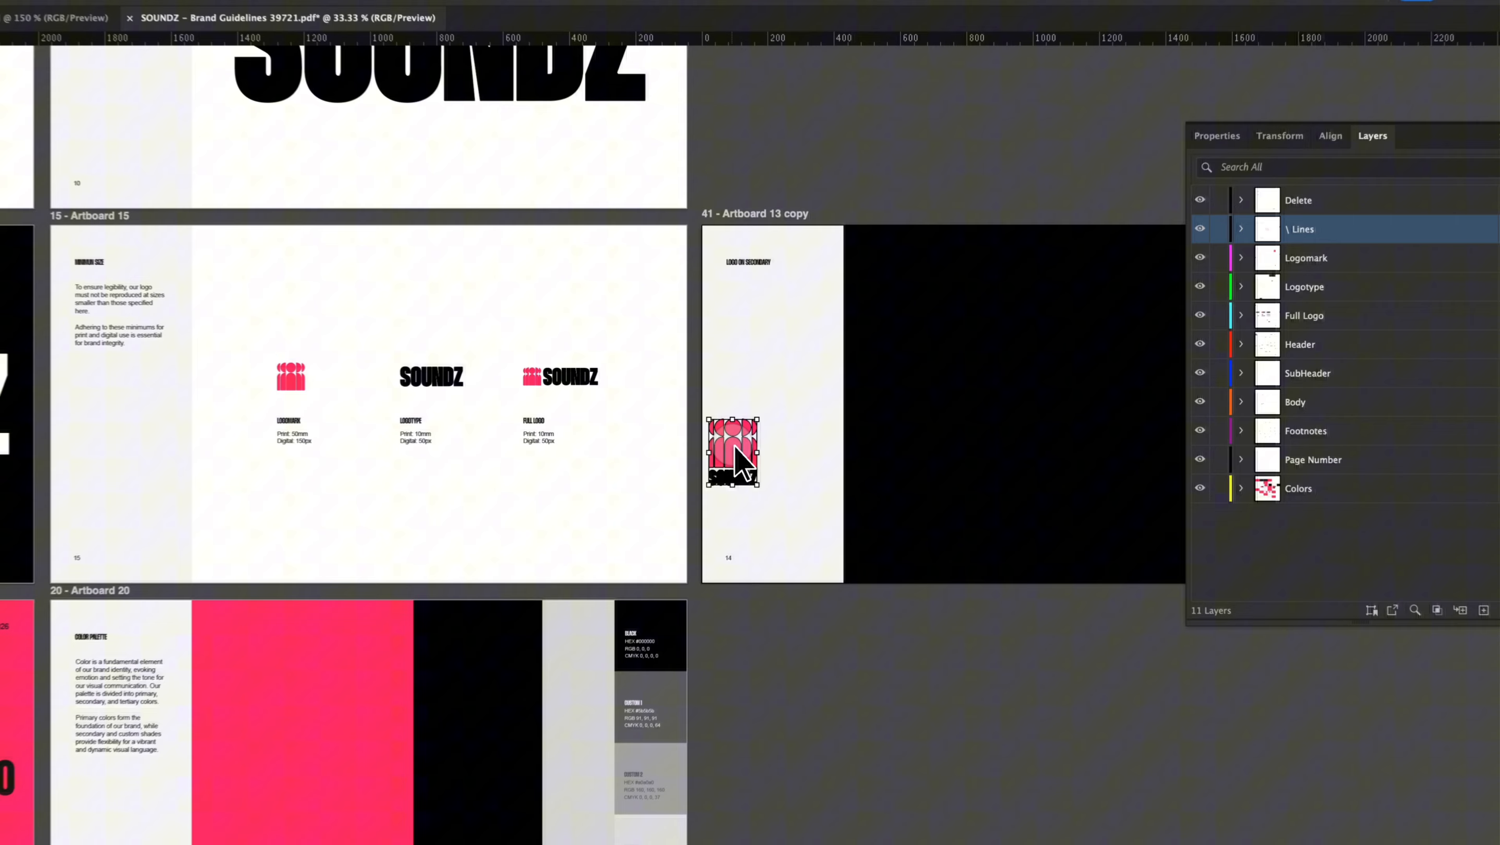
drag(744, 443, 1054, 526)
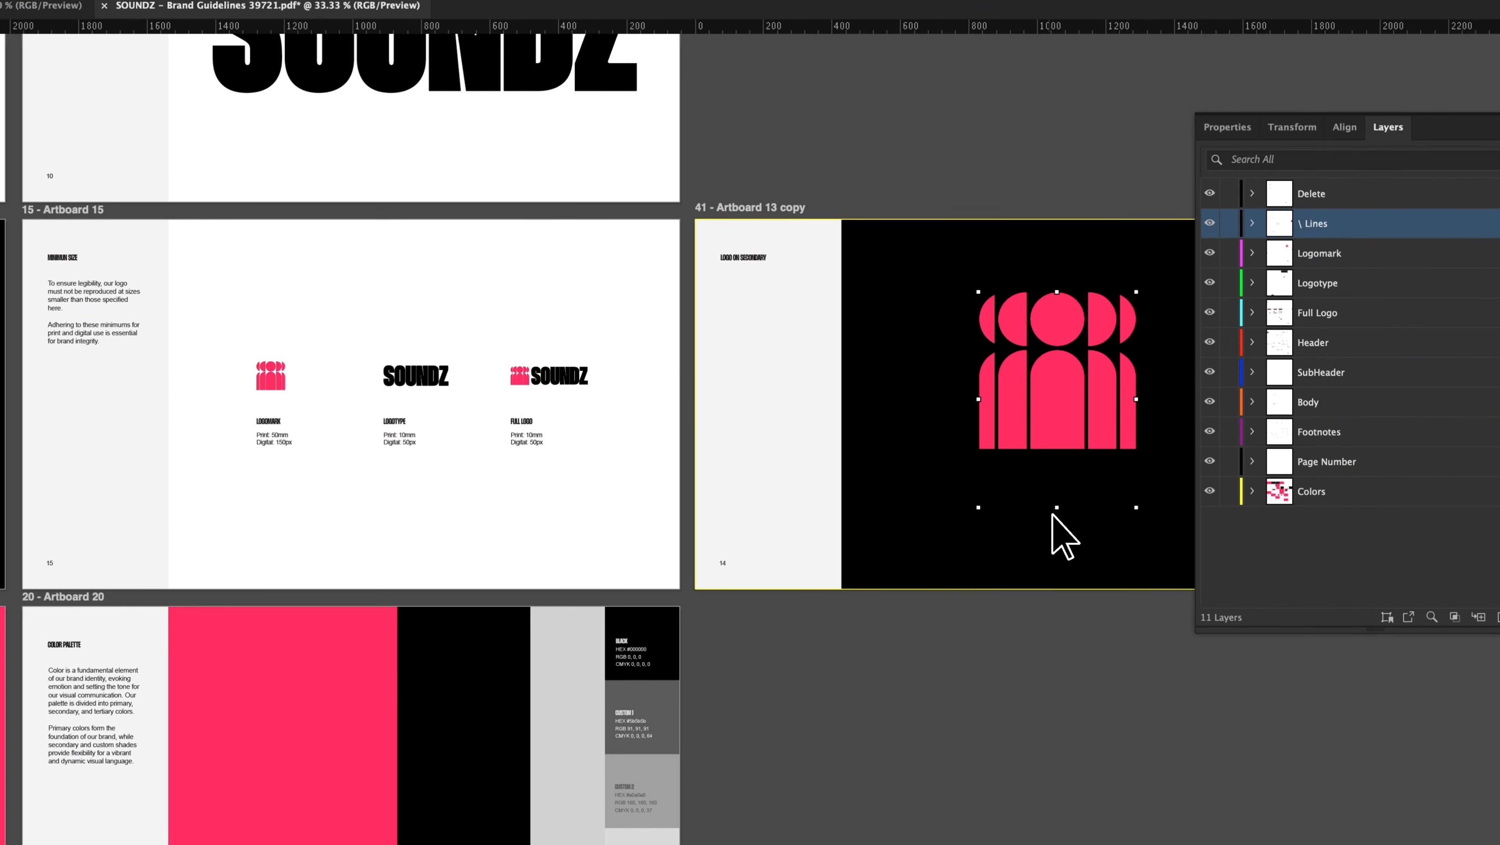
click(875, 572)
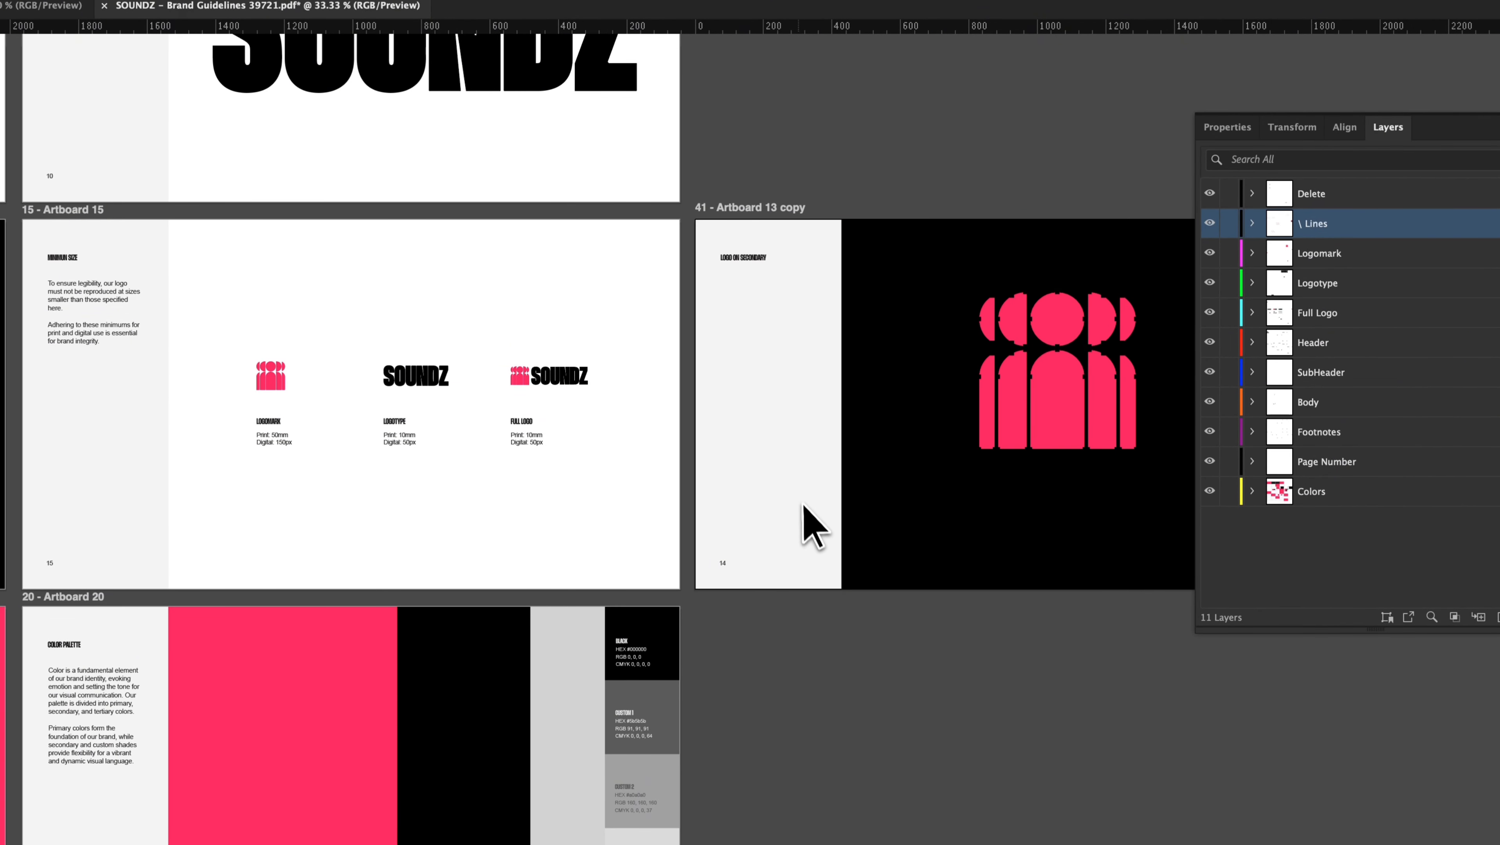
key(super+z)
key(super+z)
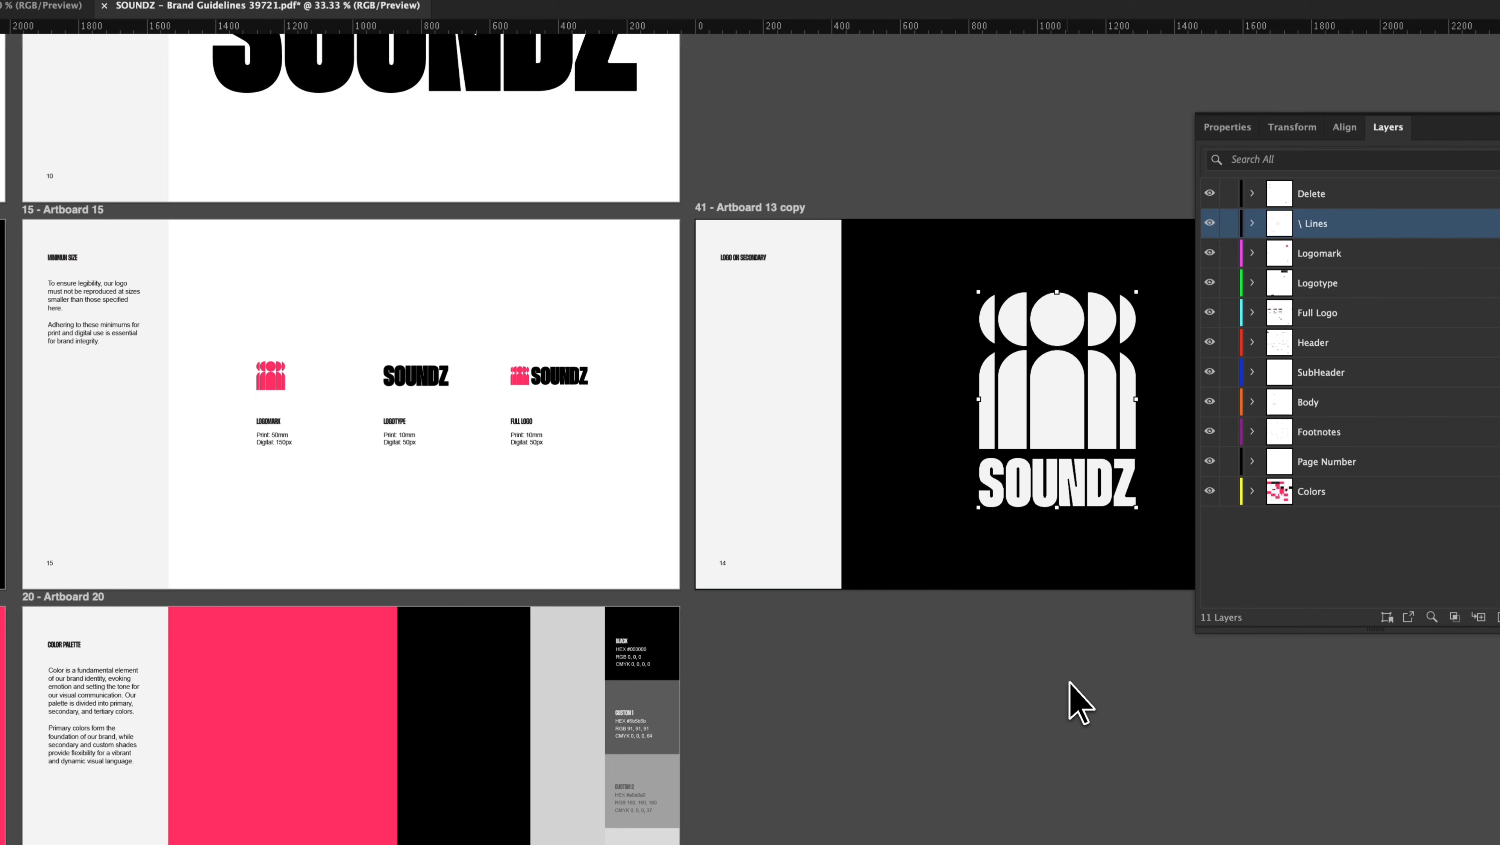
click(1069, 682)
scroll(1075, 685, right, 5)
scroll(1075, 684, down, 2)
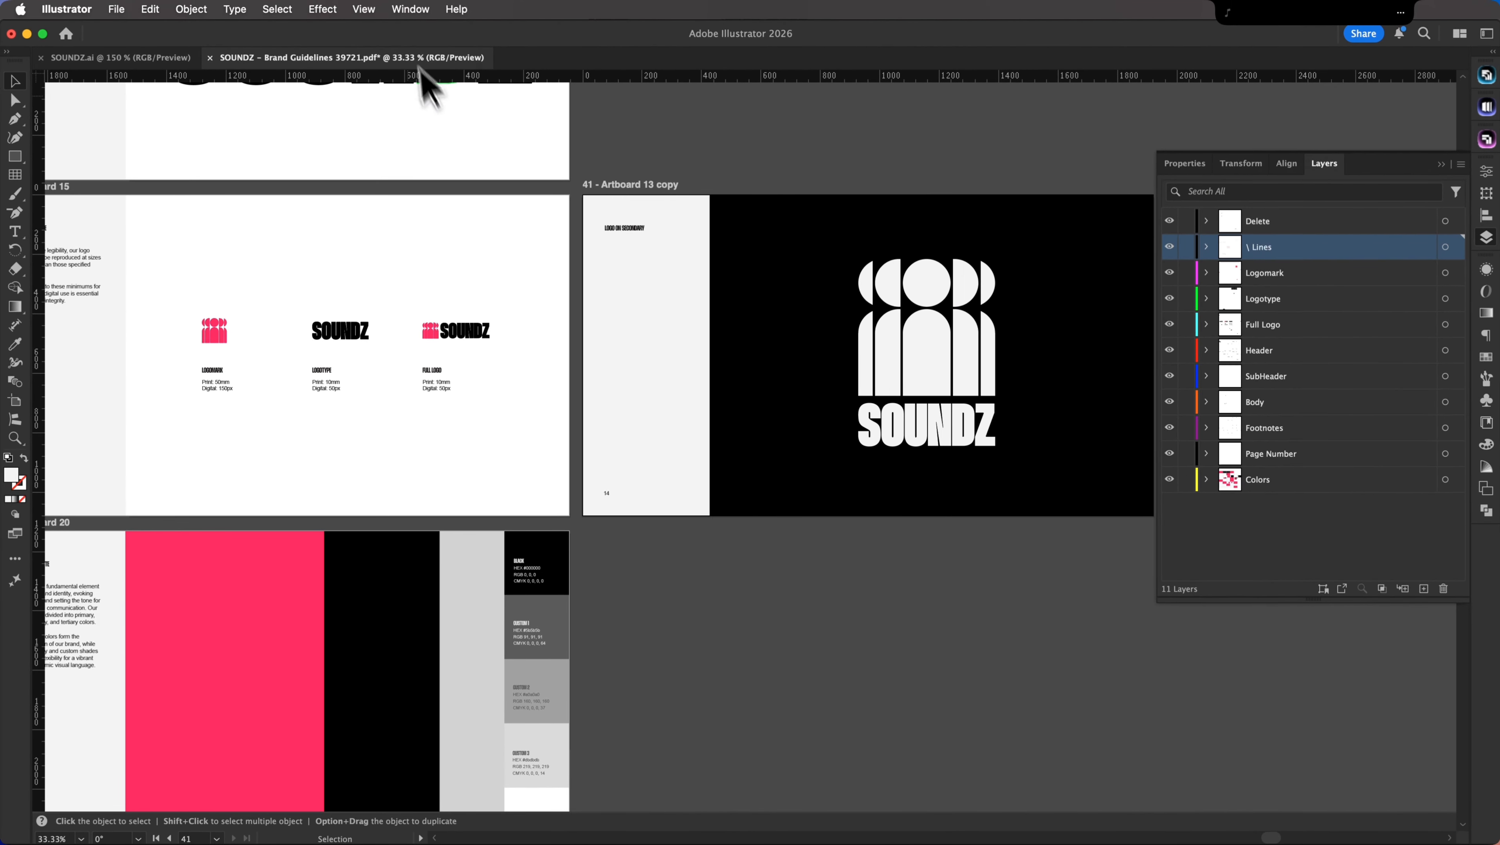
Step: Check 'Artboard 13 copy', now artboard 15, with its white stacked logo on black
click(408, 9)
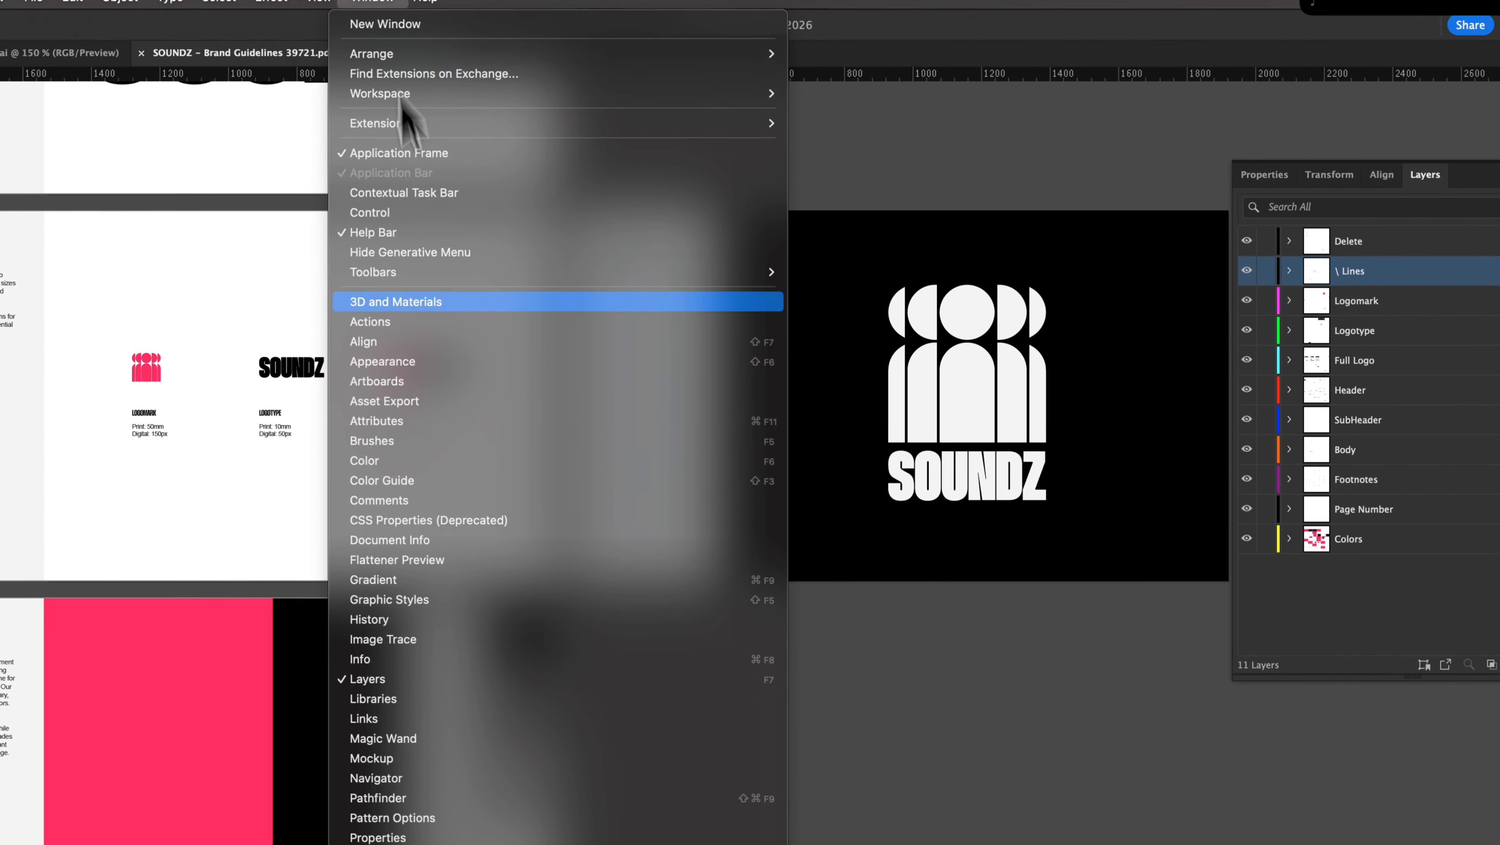
click(416, 382)
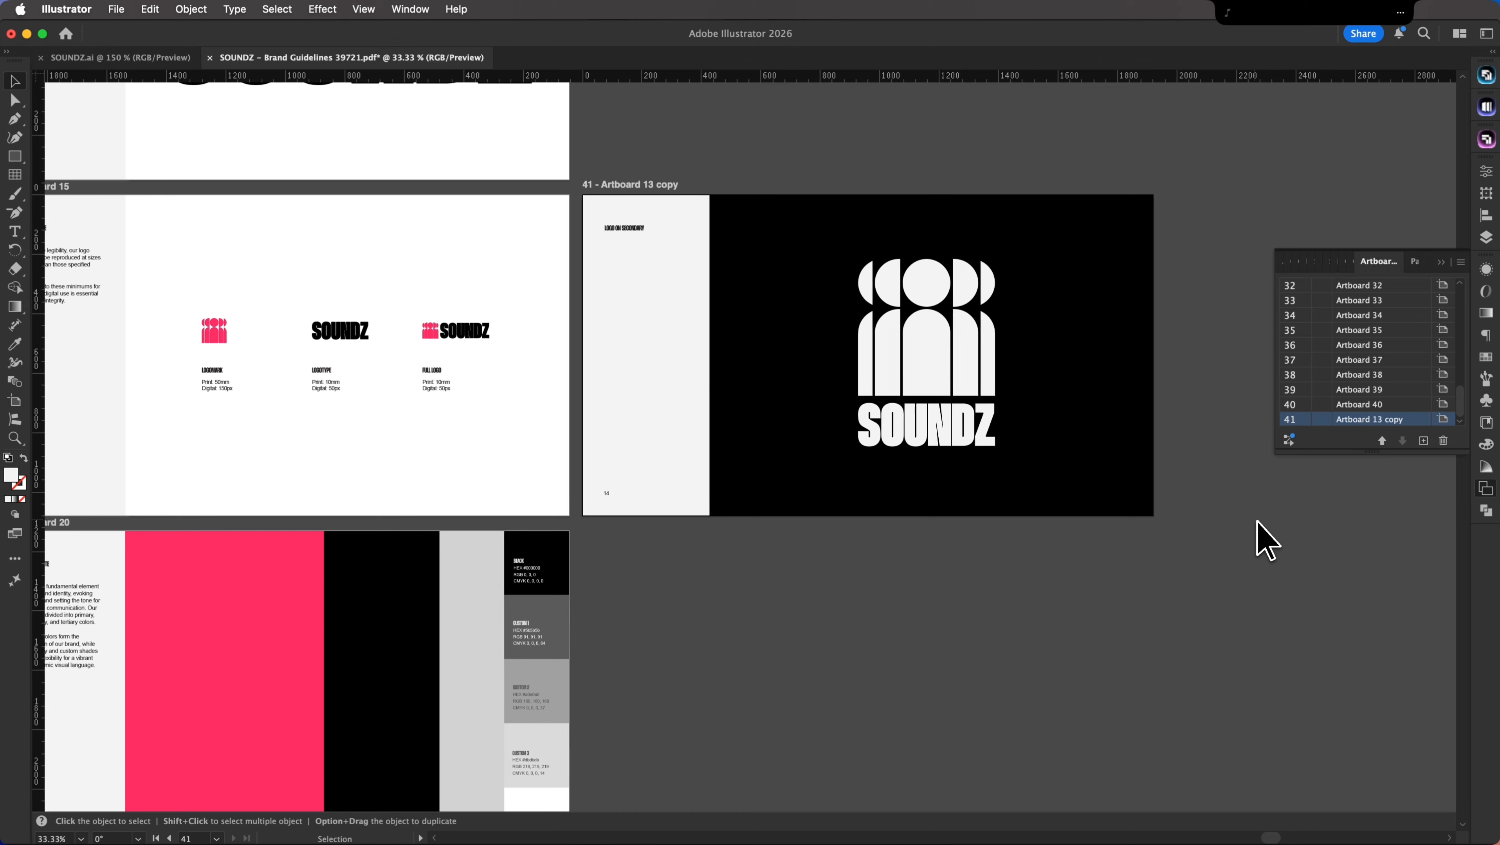
scroll(920, 576, left, 5)
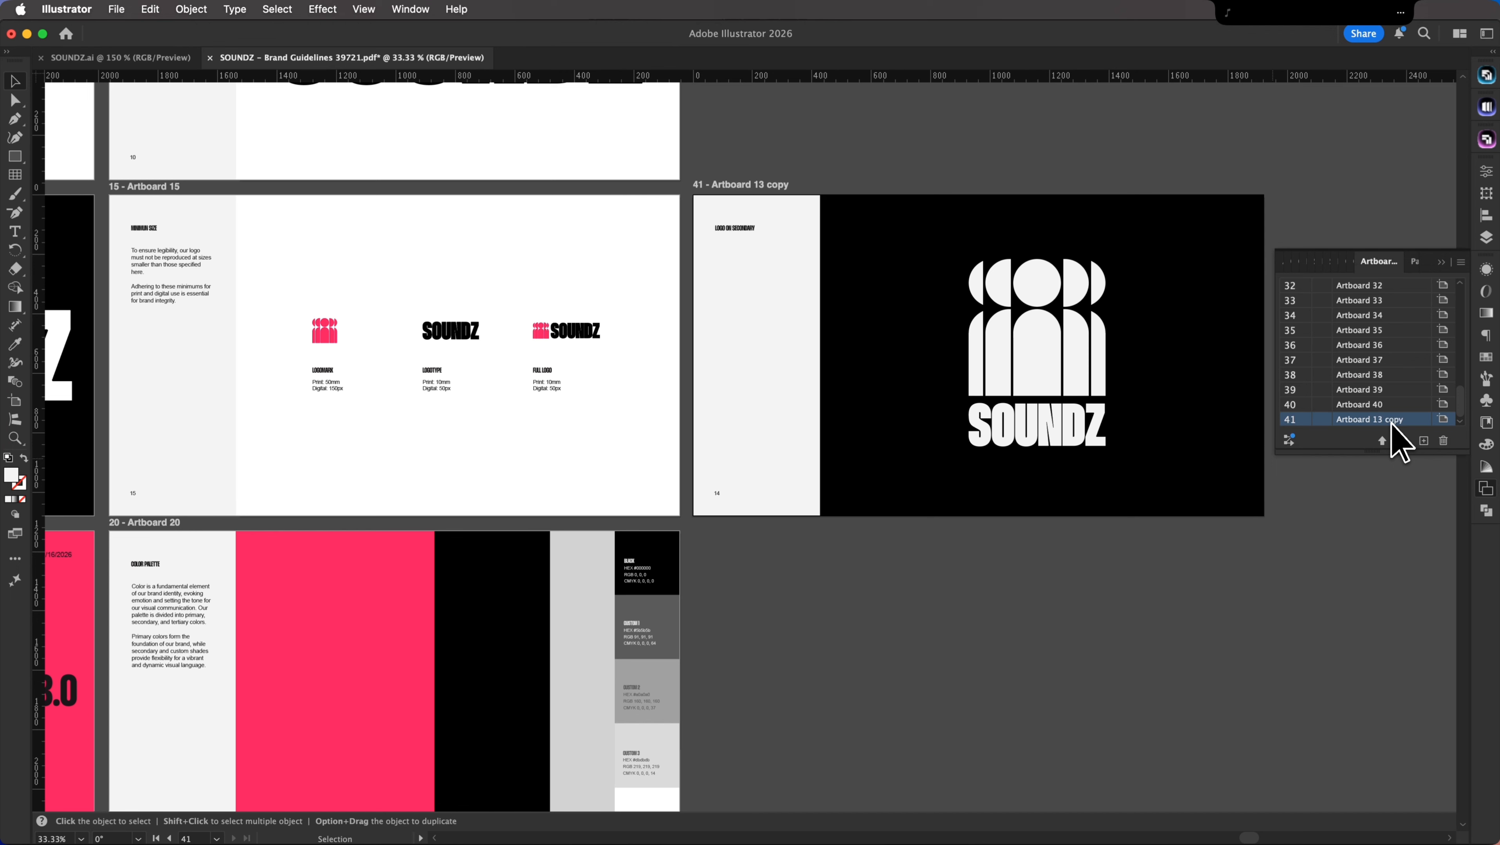
scroll(731, 621, left, 10)
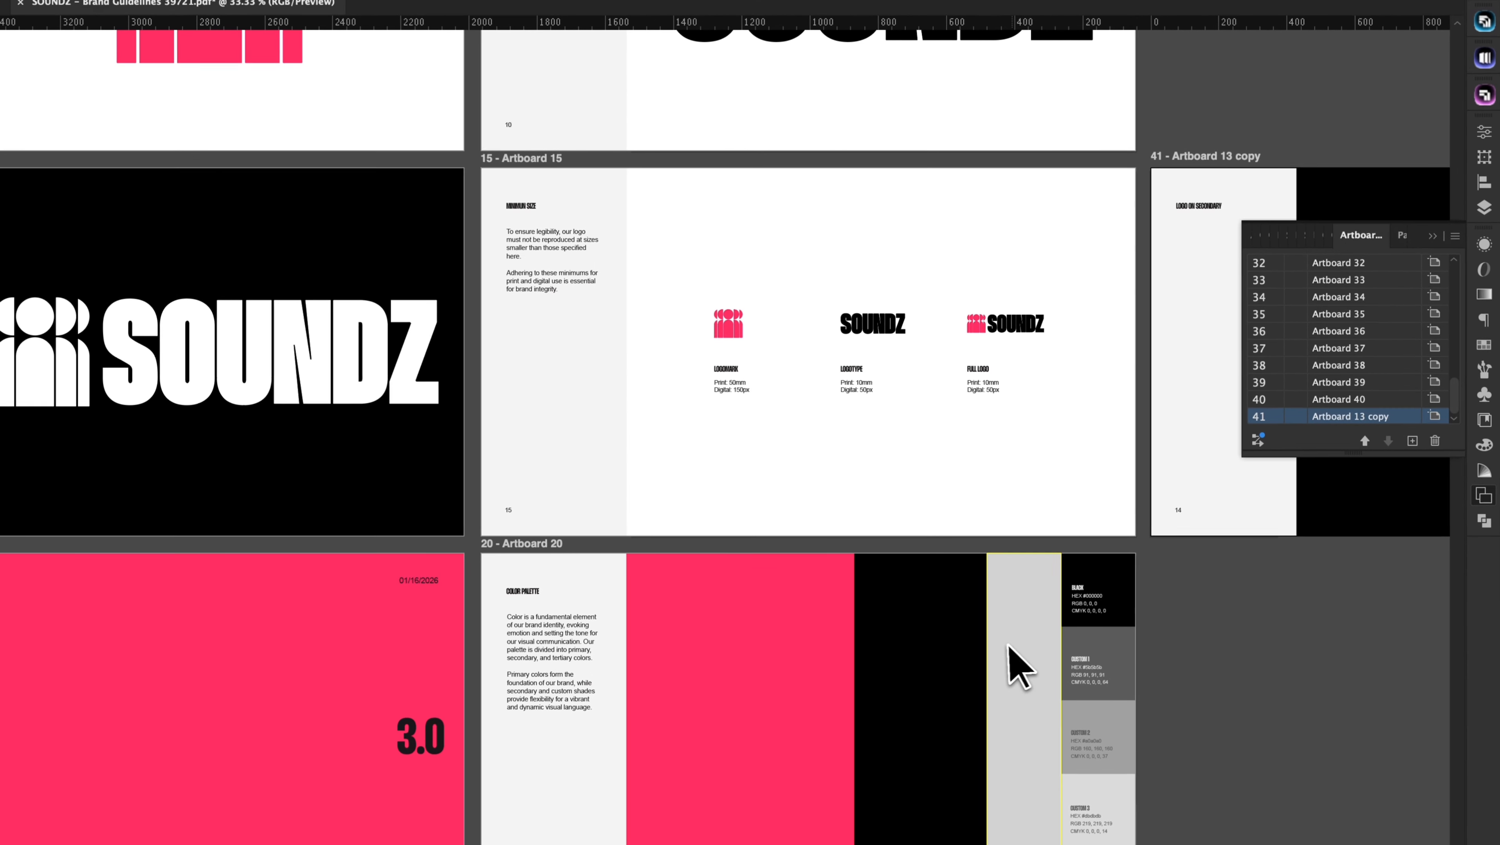
drag(1365, 418, 1350, 358)
scroll(1365, 402, up, 7)
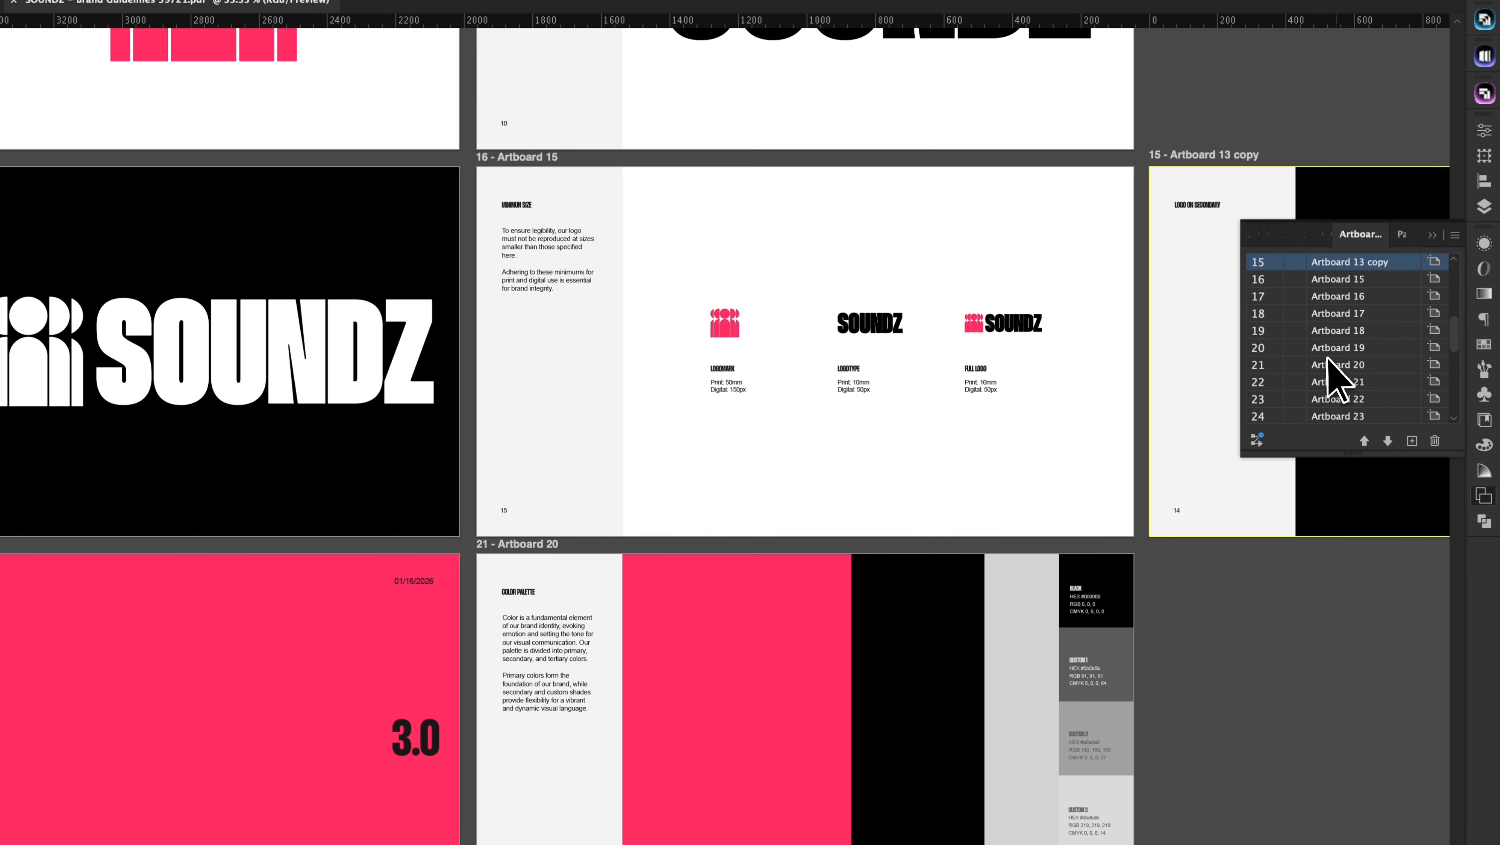
scroll(1333, 370, up, 3)
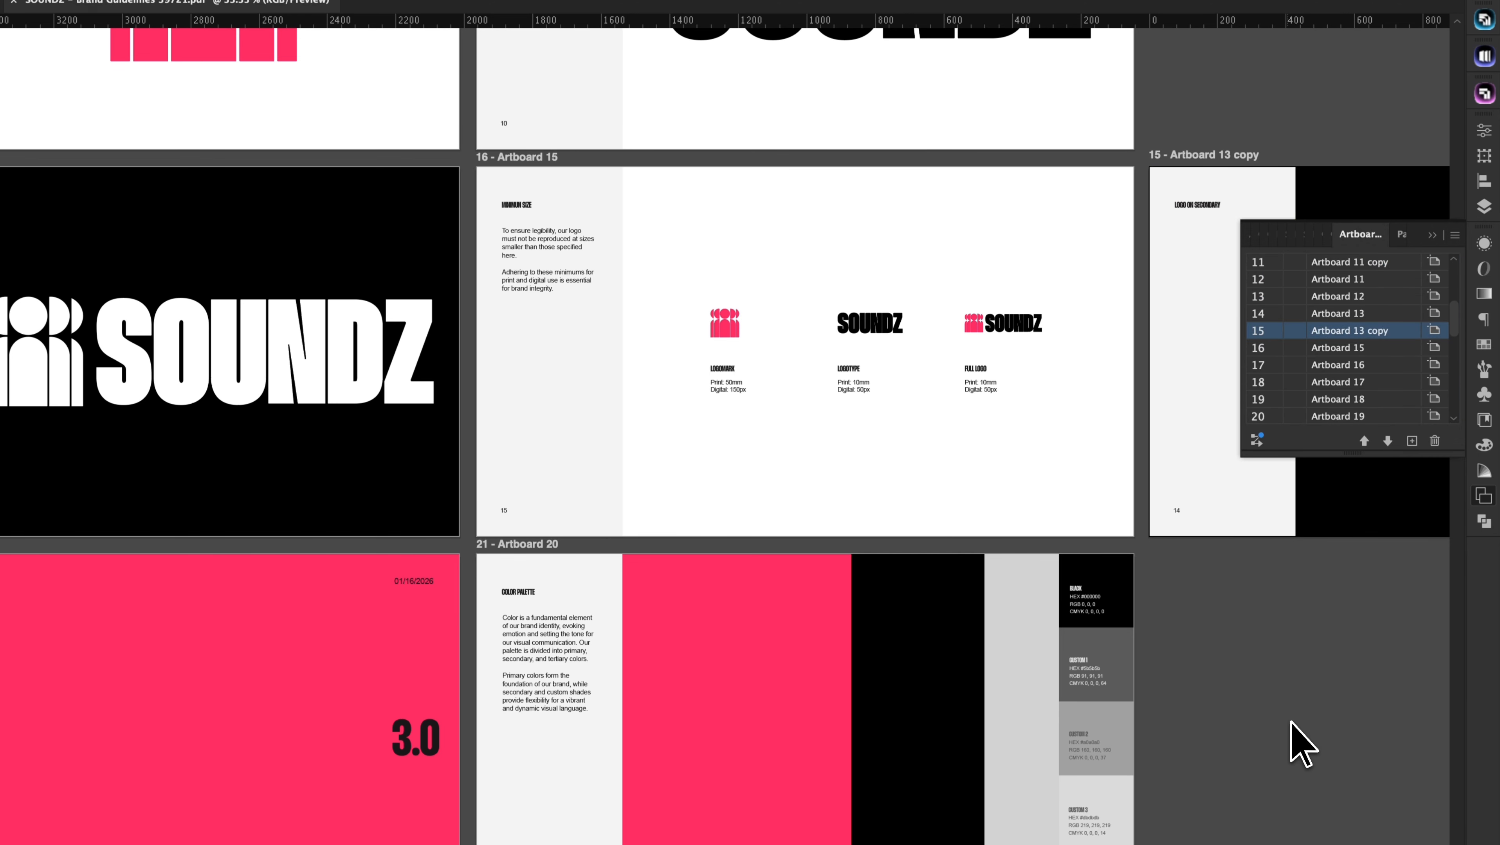
scroll(1302, 746, right, 10)
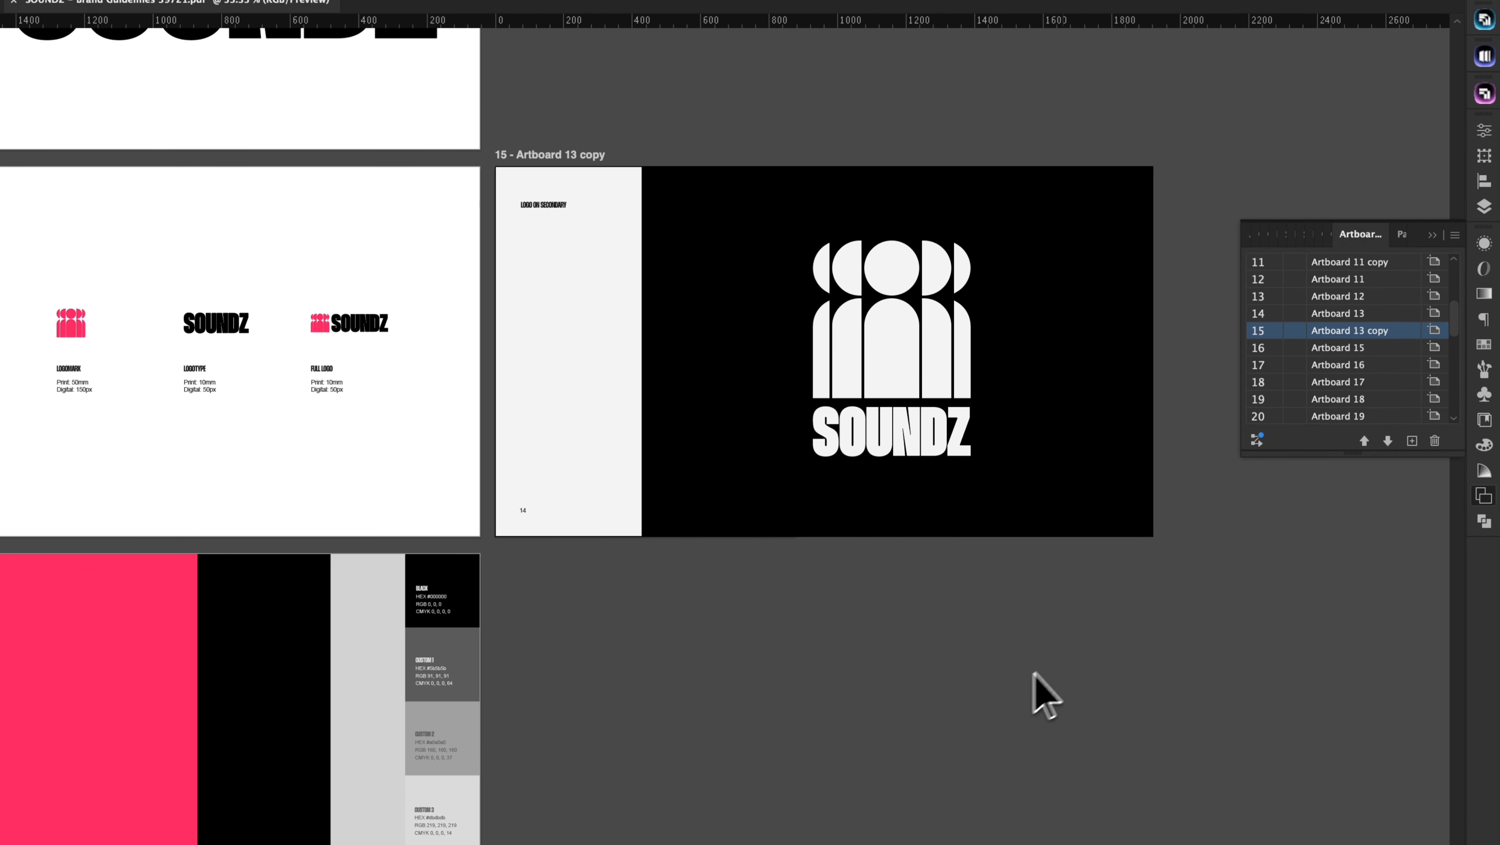
click(1485, 93)
Step: Run Guideit's Apply Changes twice, dismissing each 'Brand Guidelines is Updated!' notice
click(1352, 719)
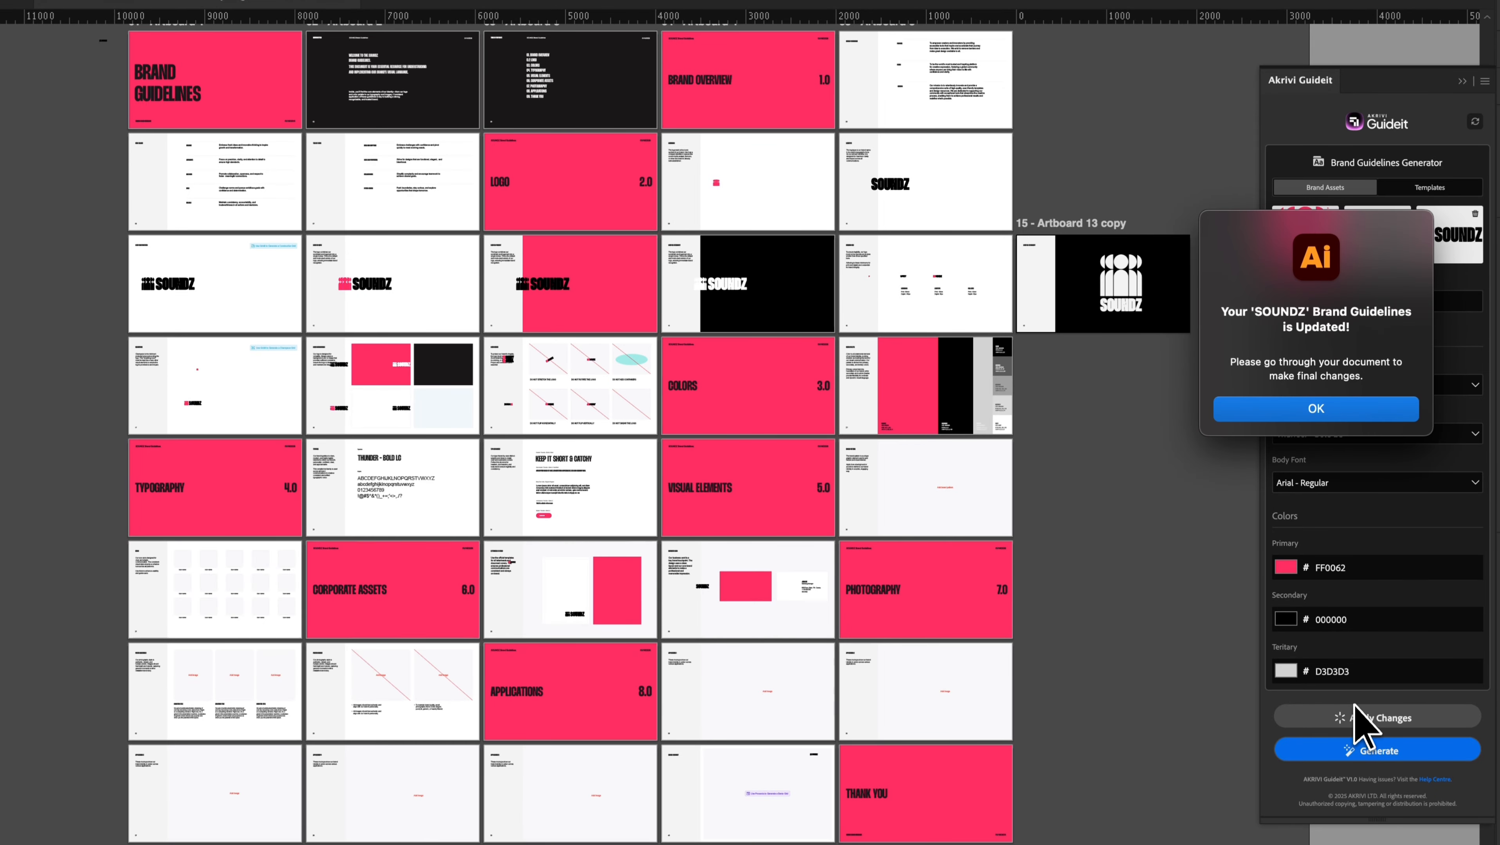
click(1321, 410)
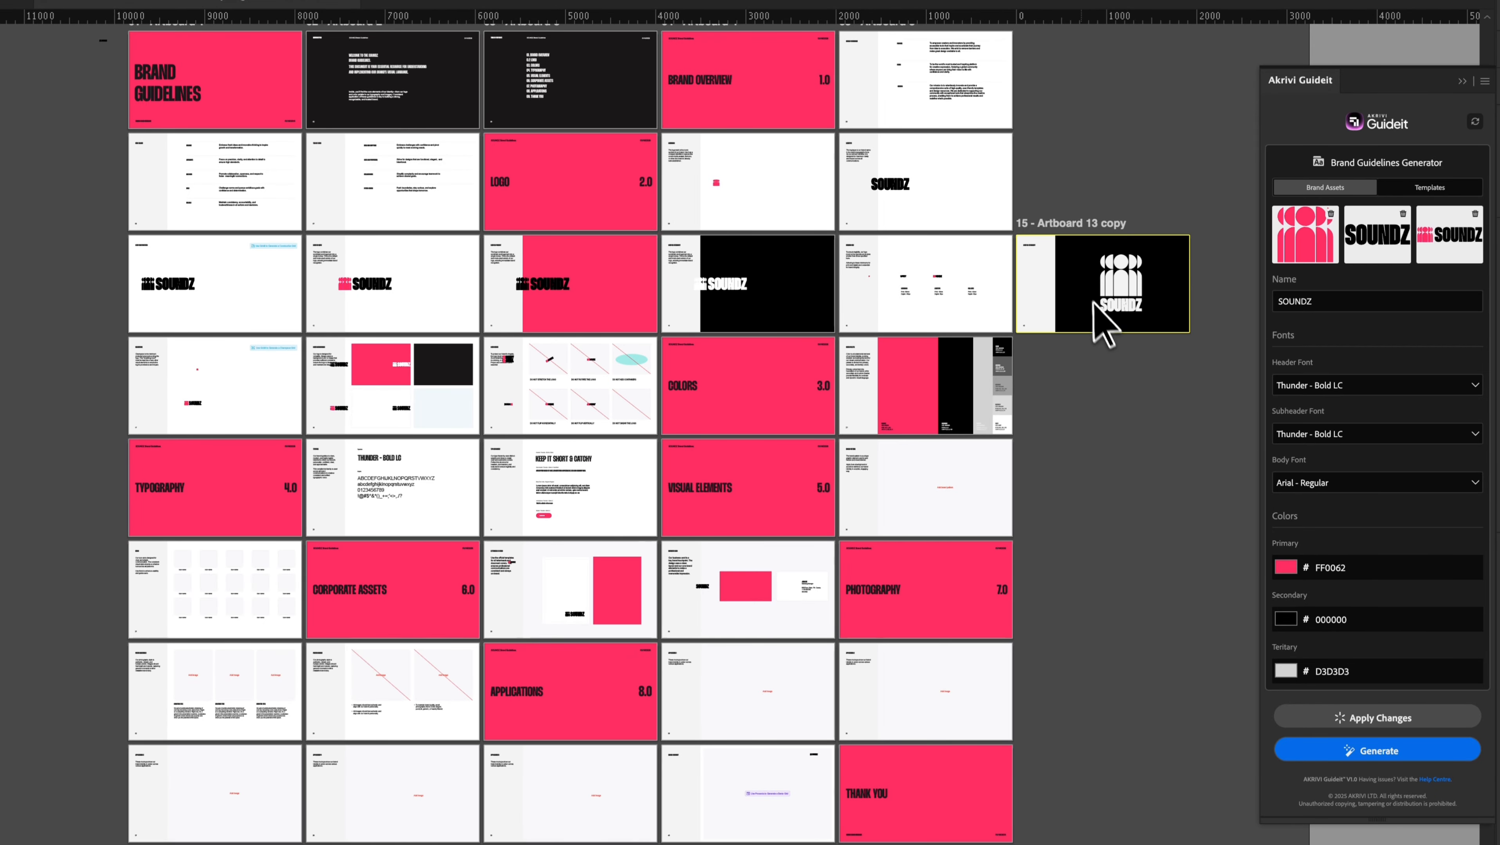
scroll(1021, 287, up, 5)
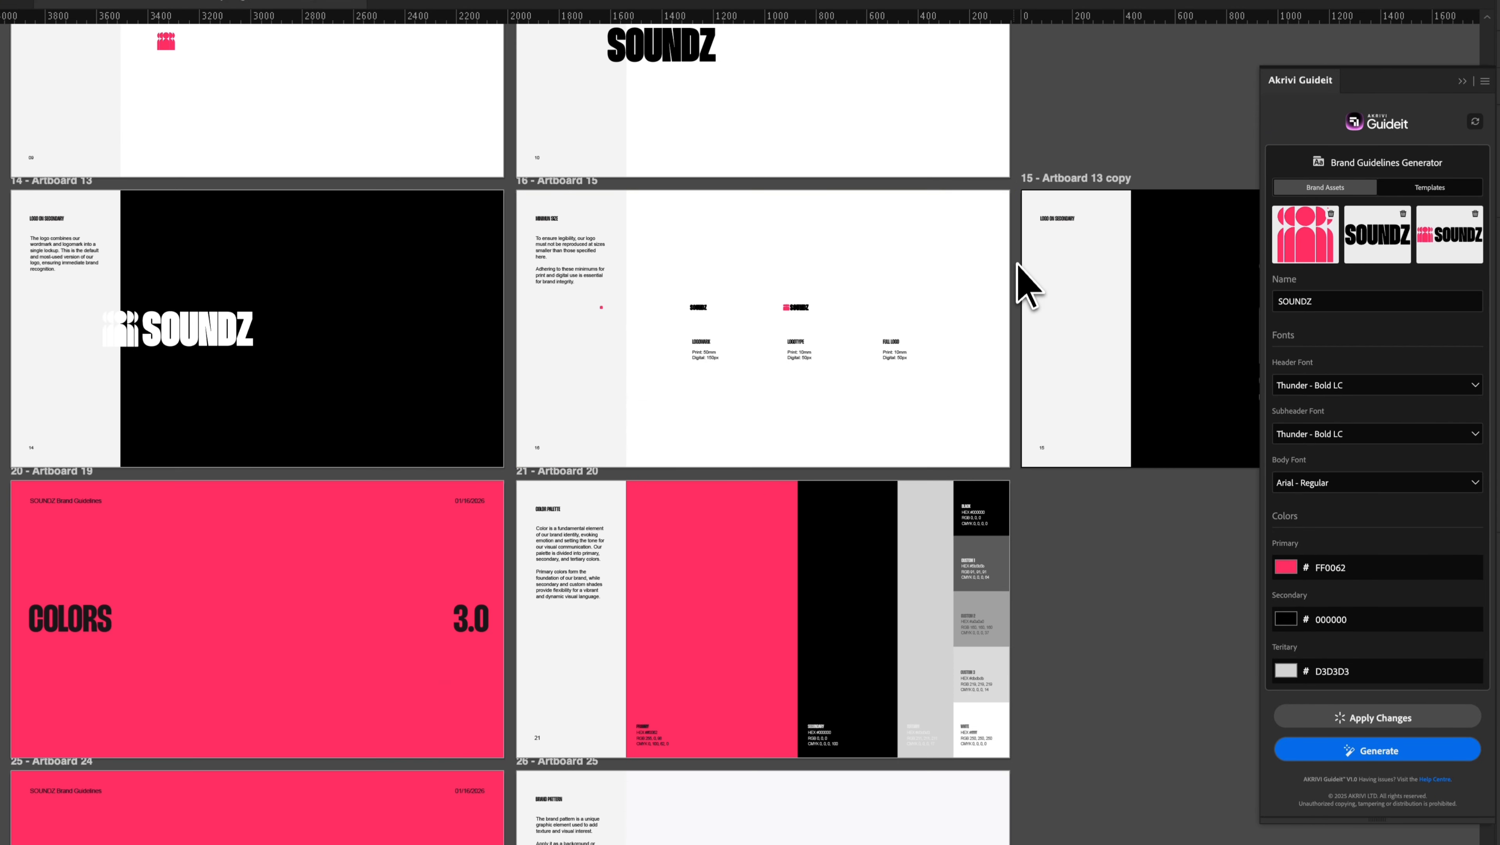
scroll(813, 413, up, 3)
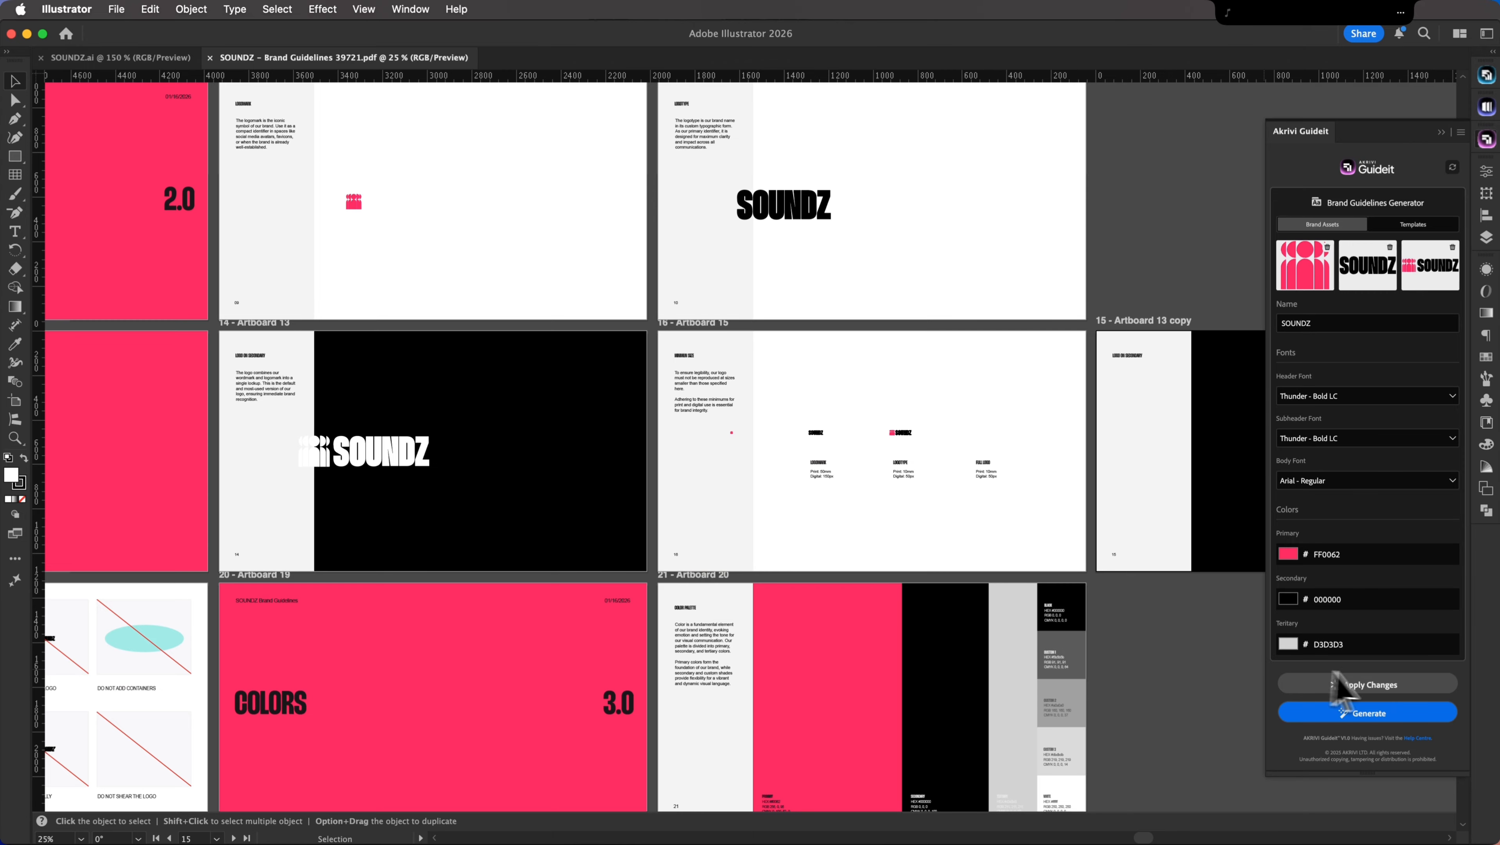
click(1339, 685)
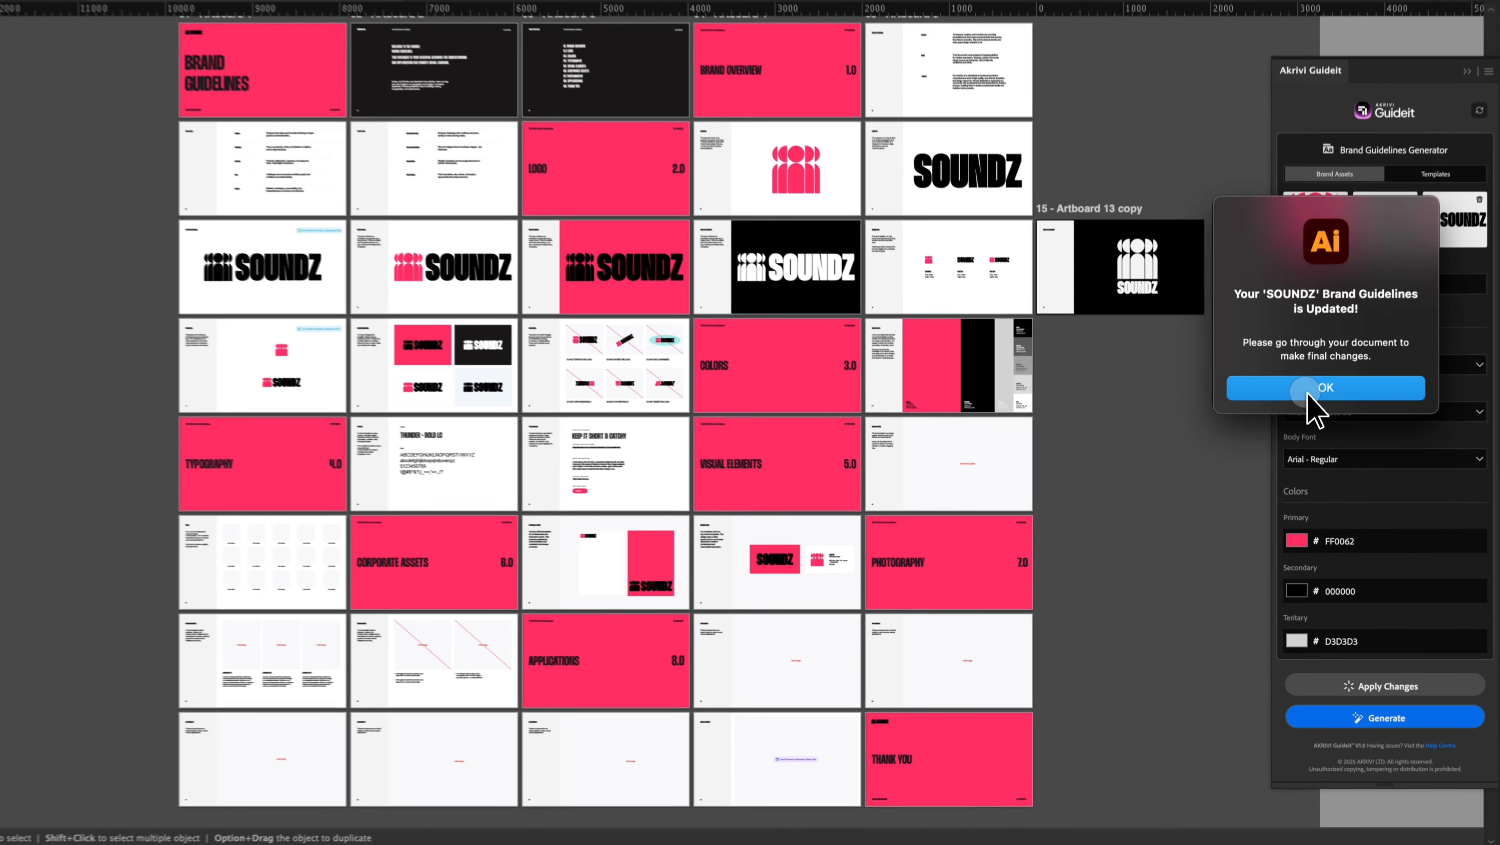
click(1313, 417)
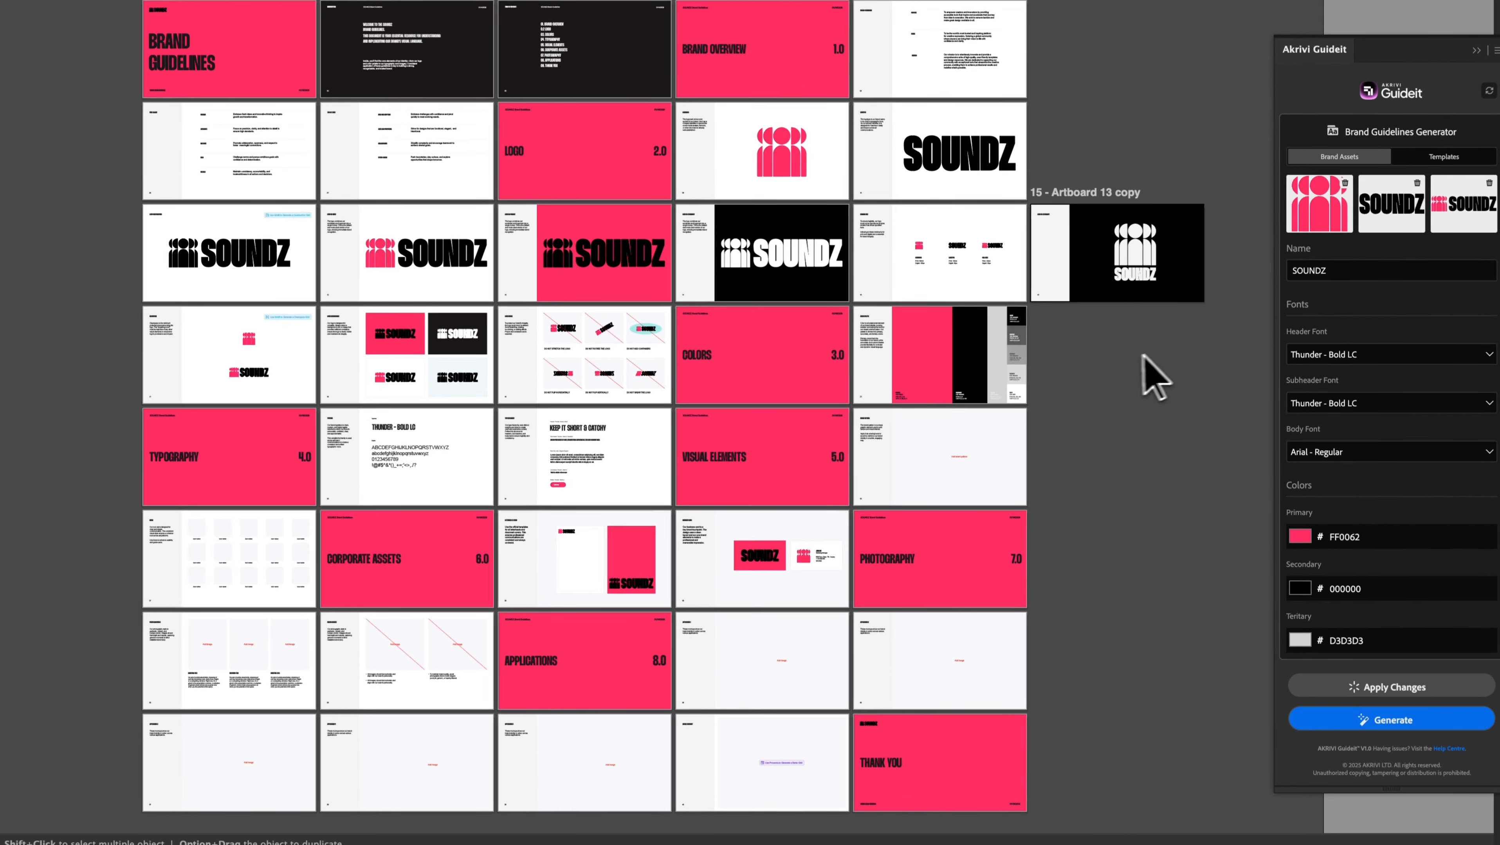
scroll(1163, 369, up, 2)
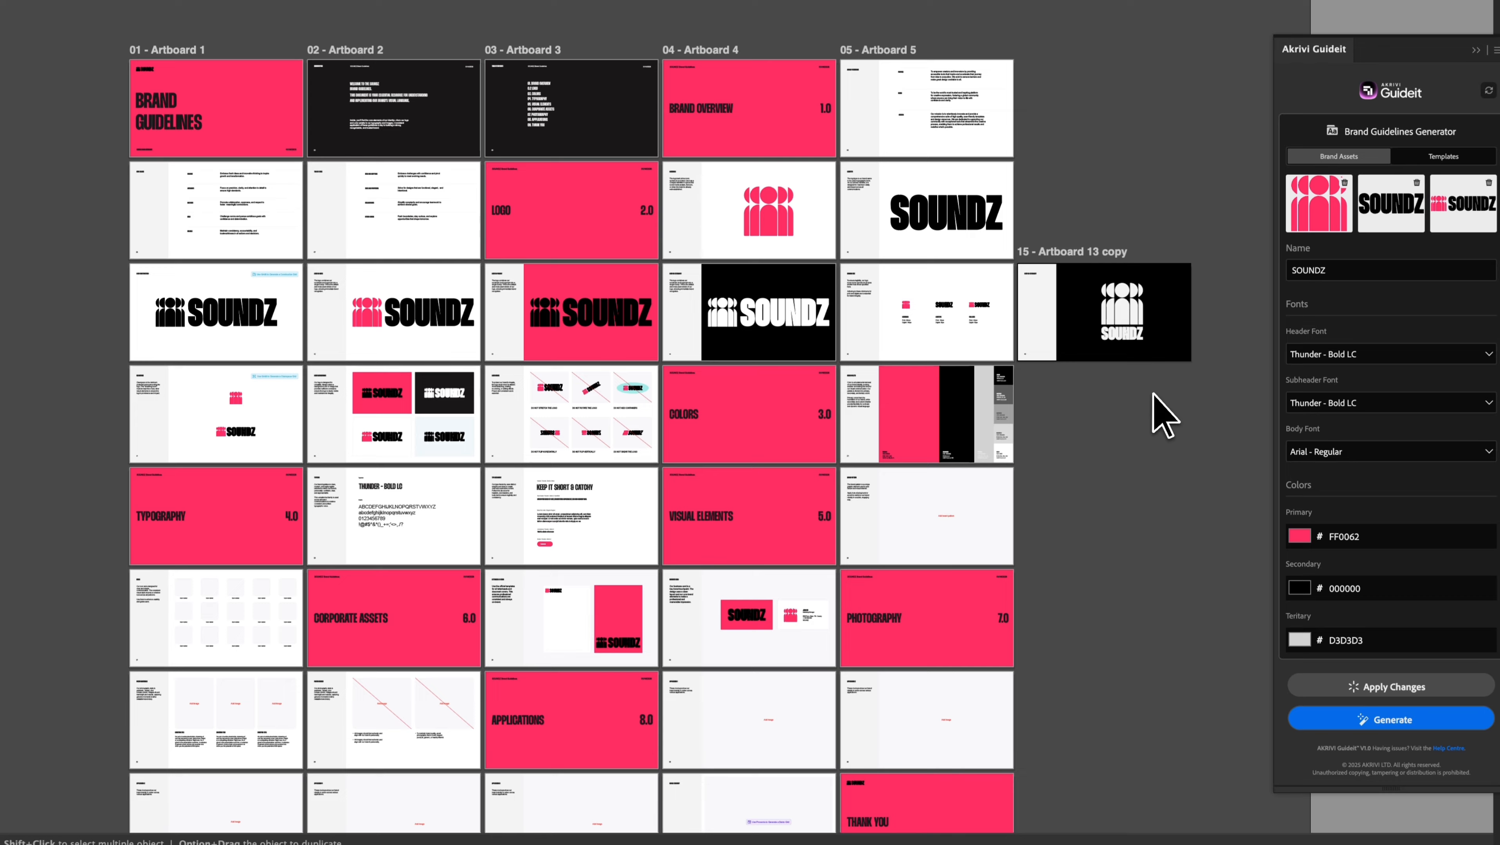
scroll(1160, 409, up, 1)
scroll(1149, 370, up, 5)
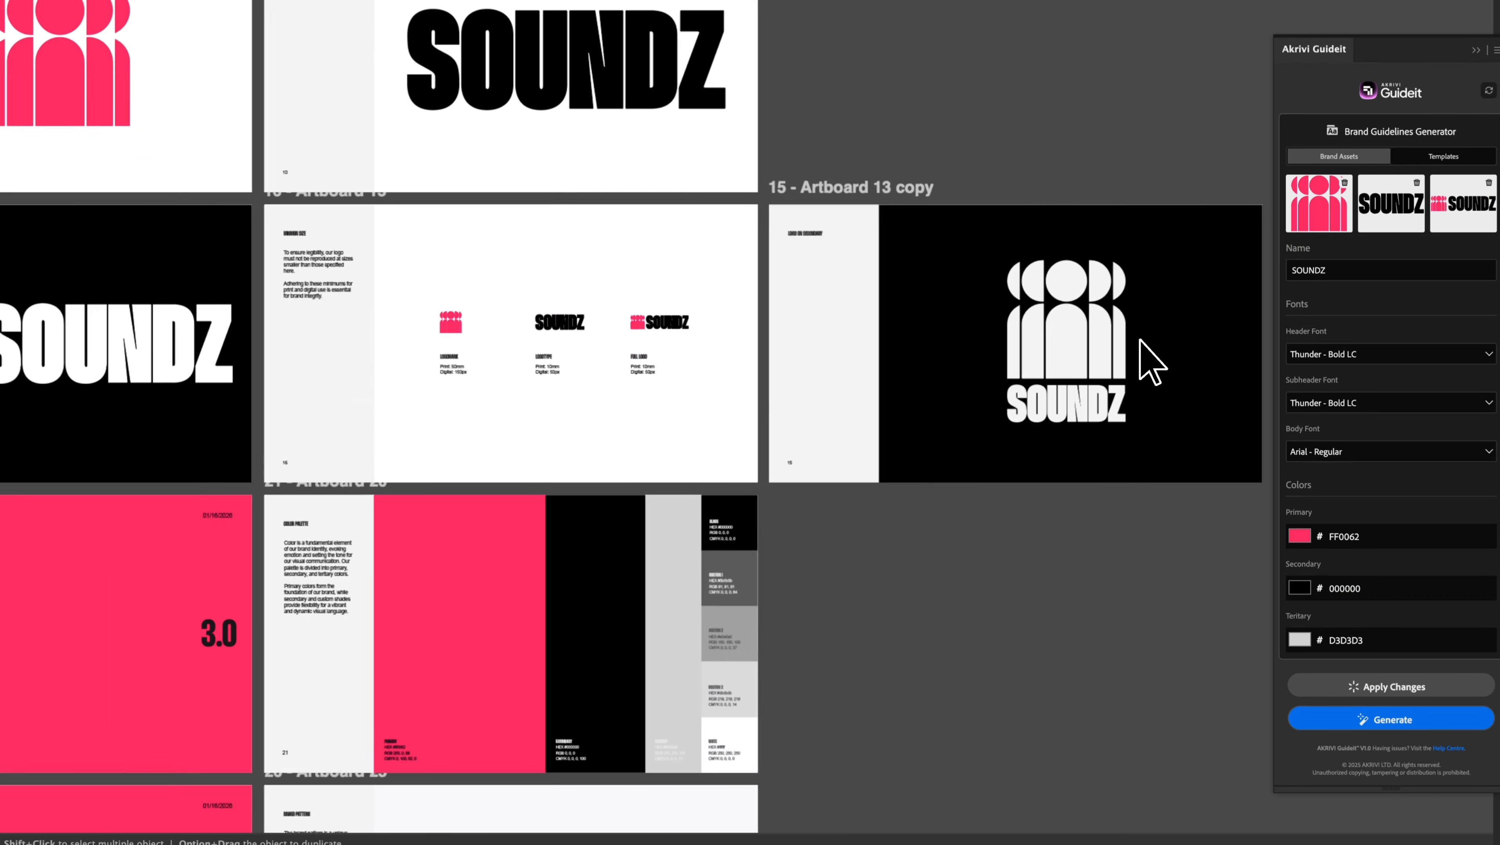
scroll(1140, 339, up, 1)
scroll(1114, 573, up, 1)
drag(1115, 573, 887, 720)
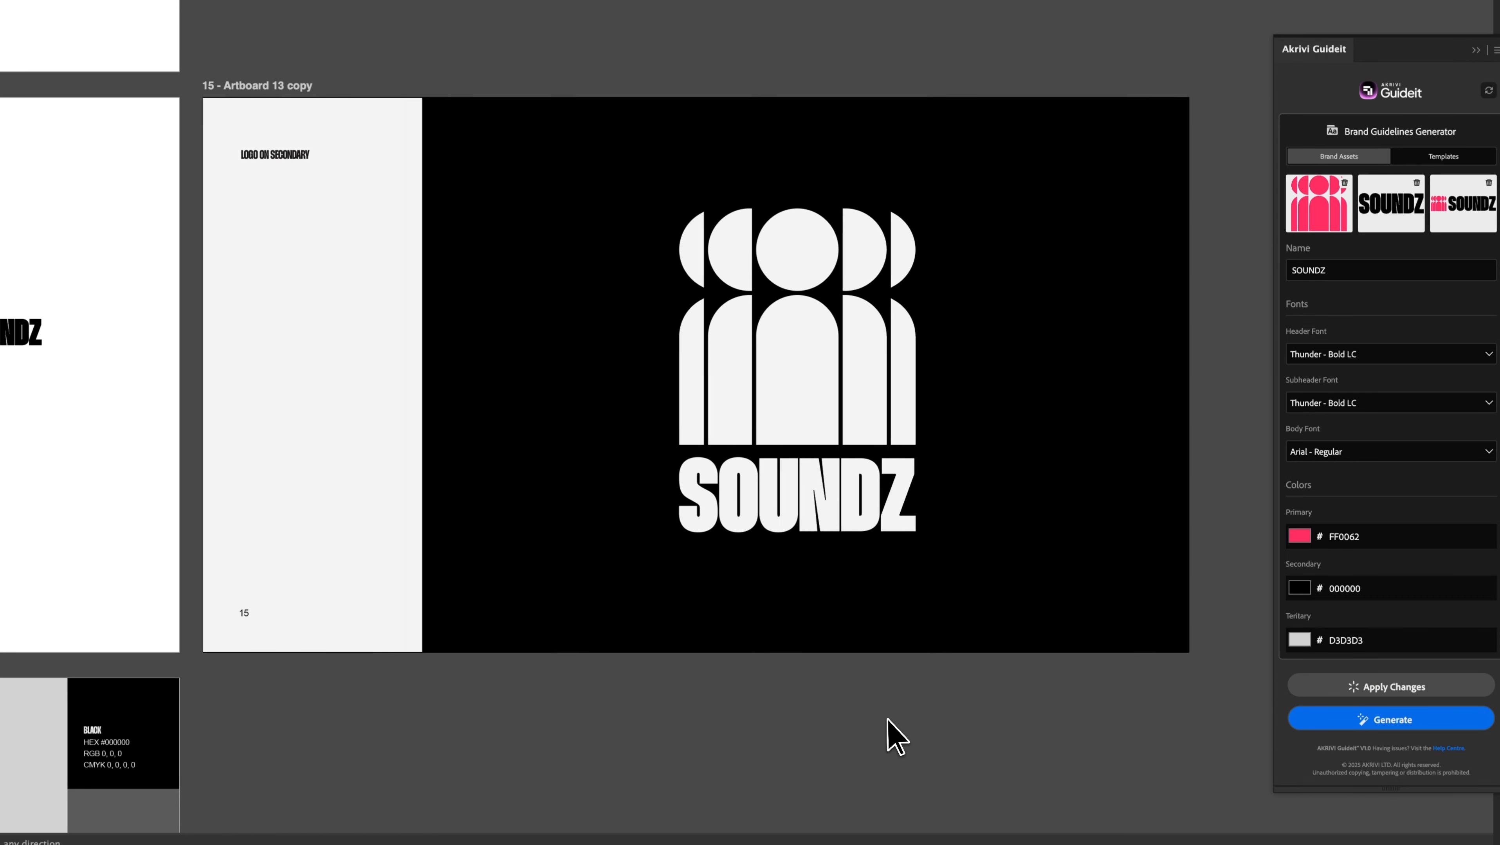
drag(290, 672, 571, 595)
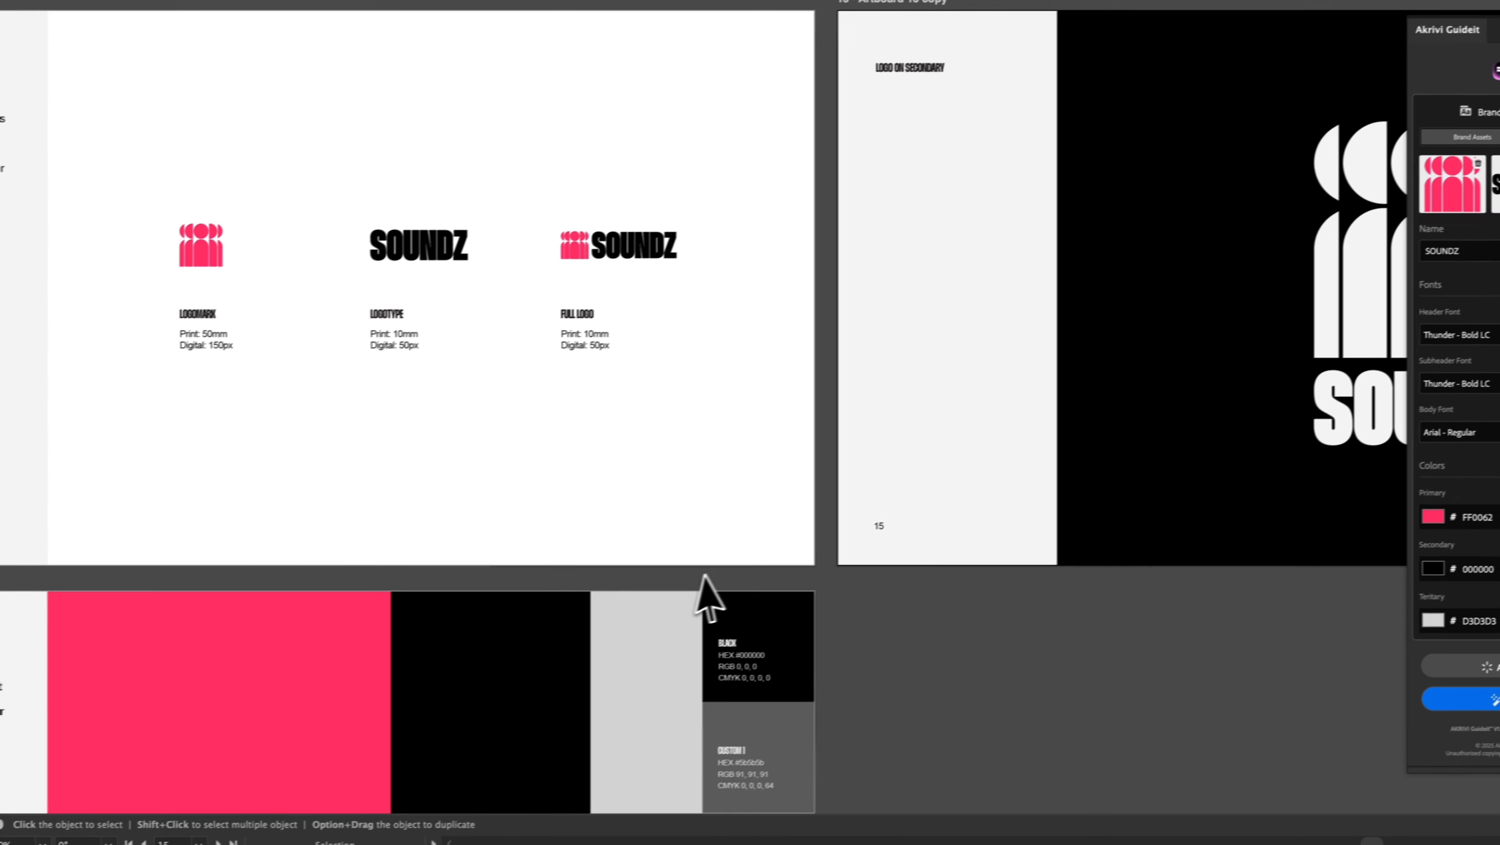
drag(705, 576, 1073, 554)
scroll(775, 558, down, 5)
scroll(347, 535, up, 2)
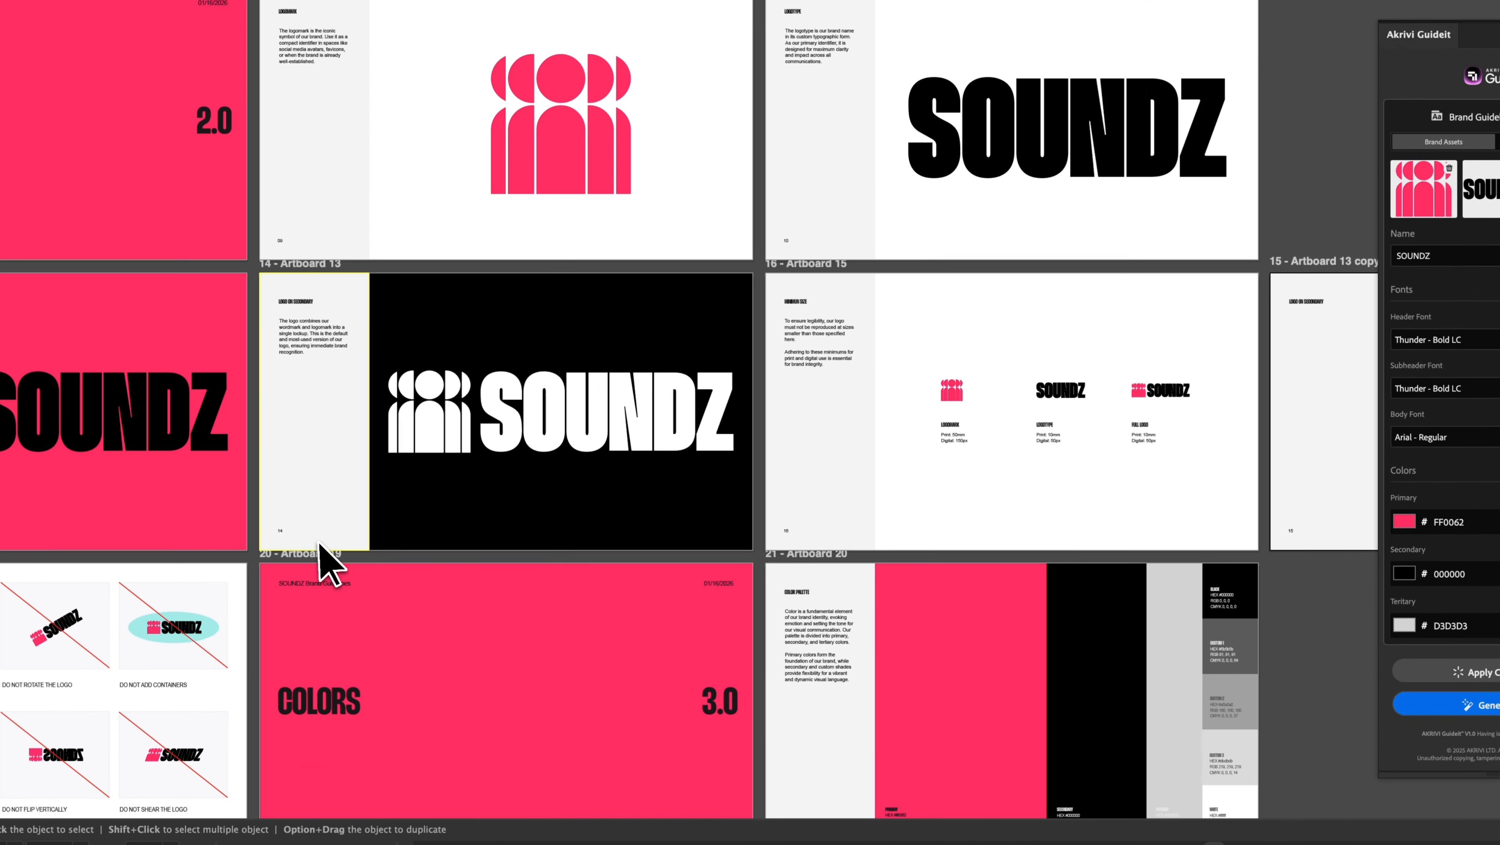
drag(985, 580, 858, 576)
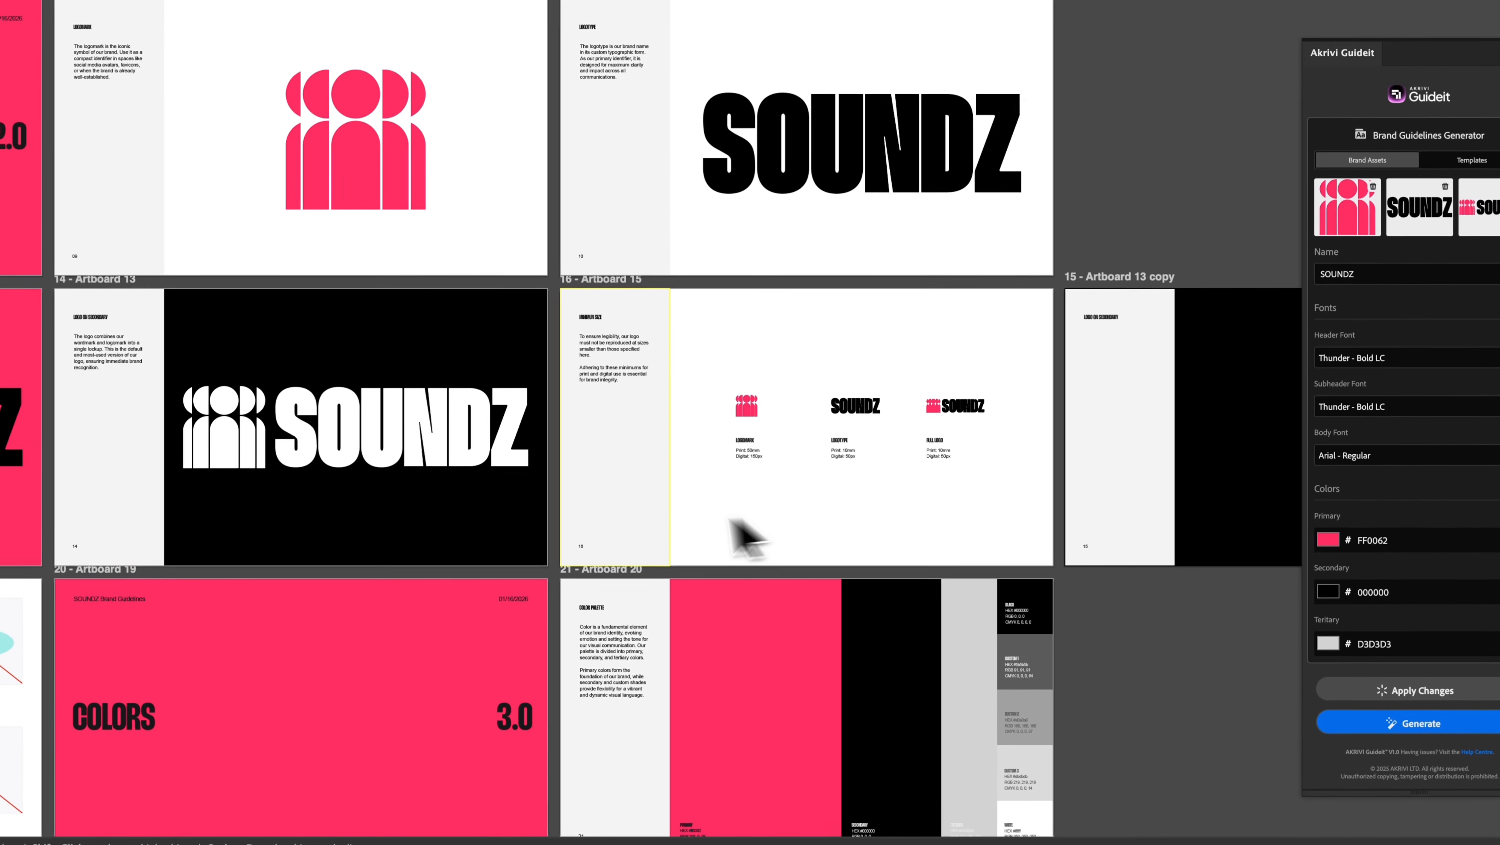
scroll(1154, 621, down, 3)
drag(1162, 636, 758, 589)
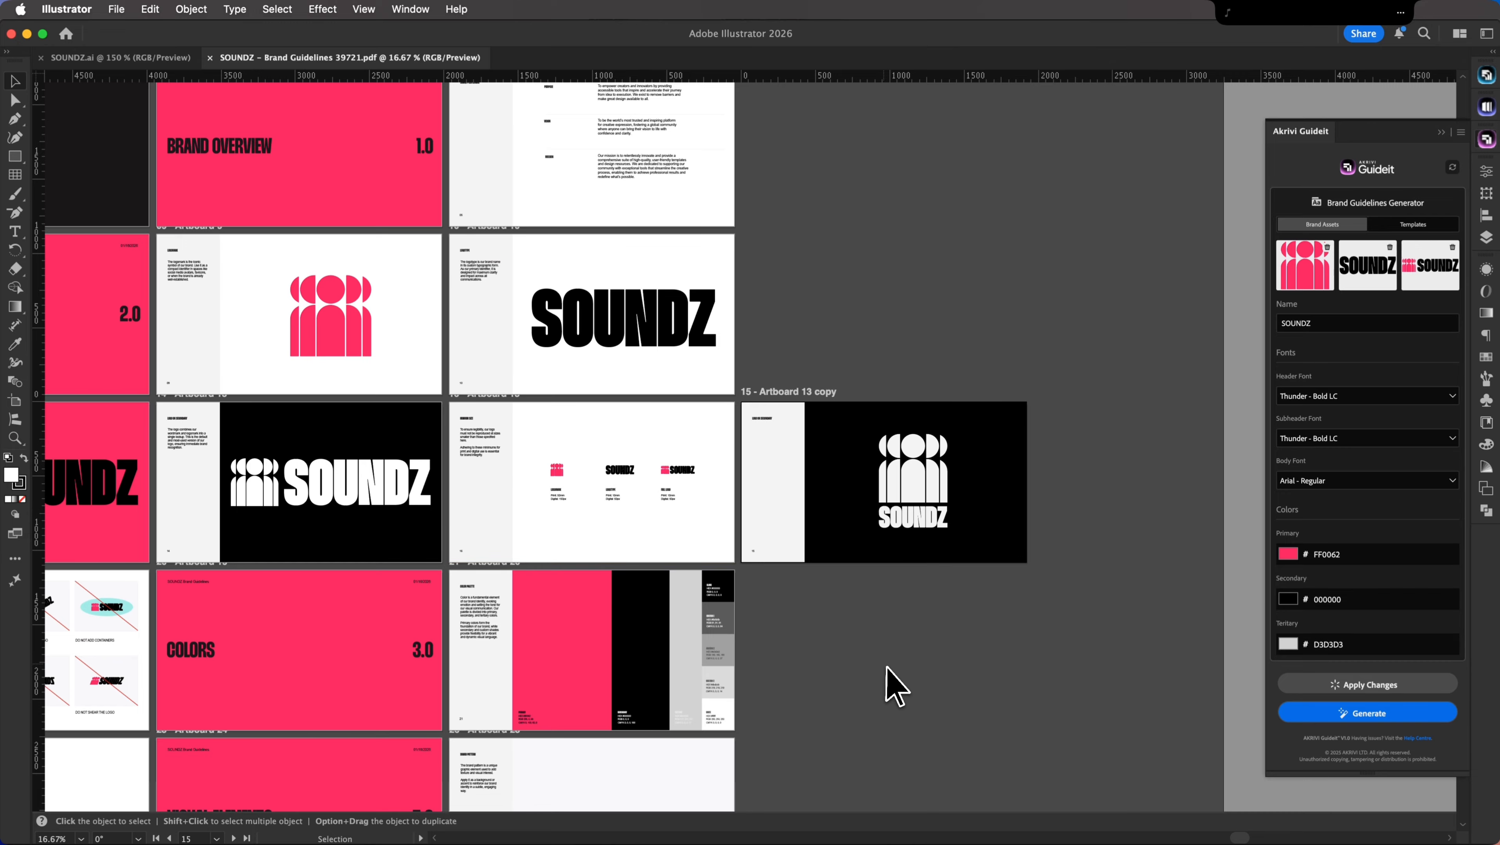
scroll(894, 687, down, 3)
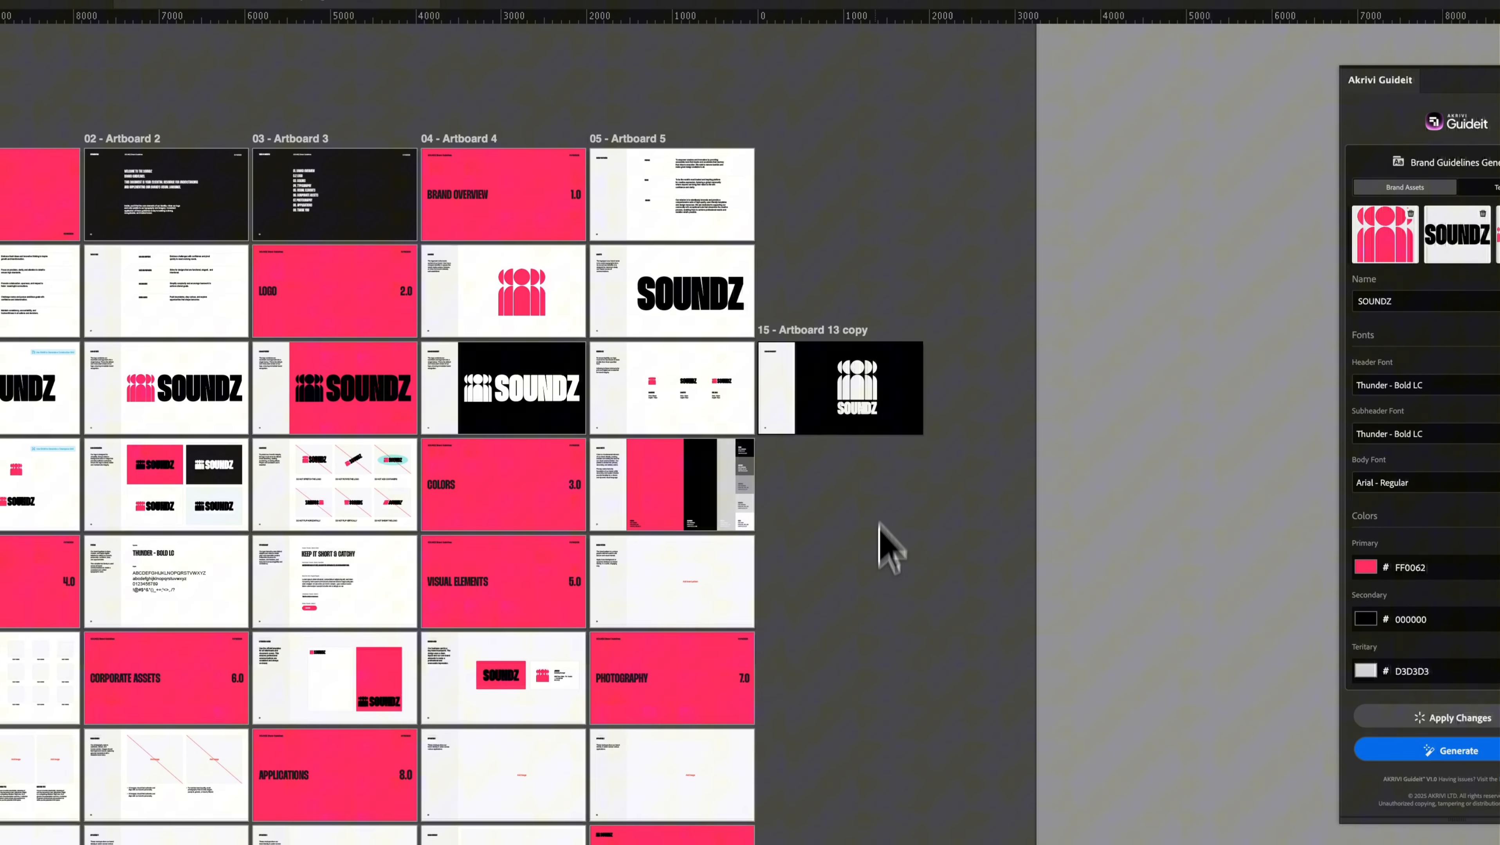
drag(815, 506, 854, 241)
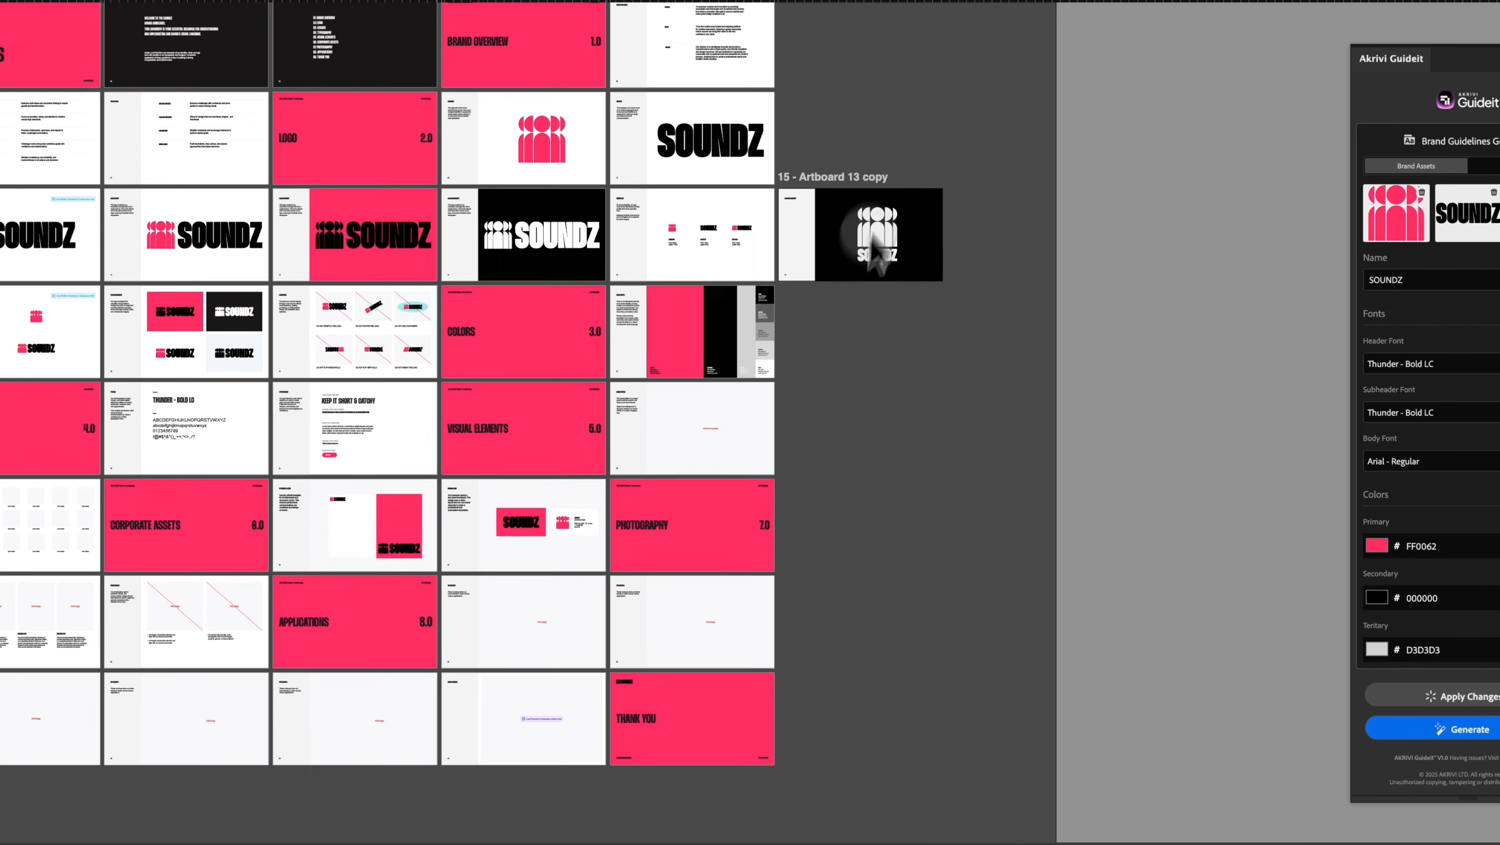
scroll(1021, 436, up, 6)
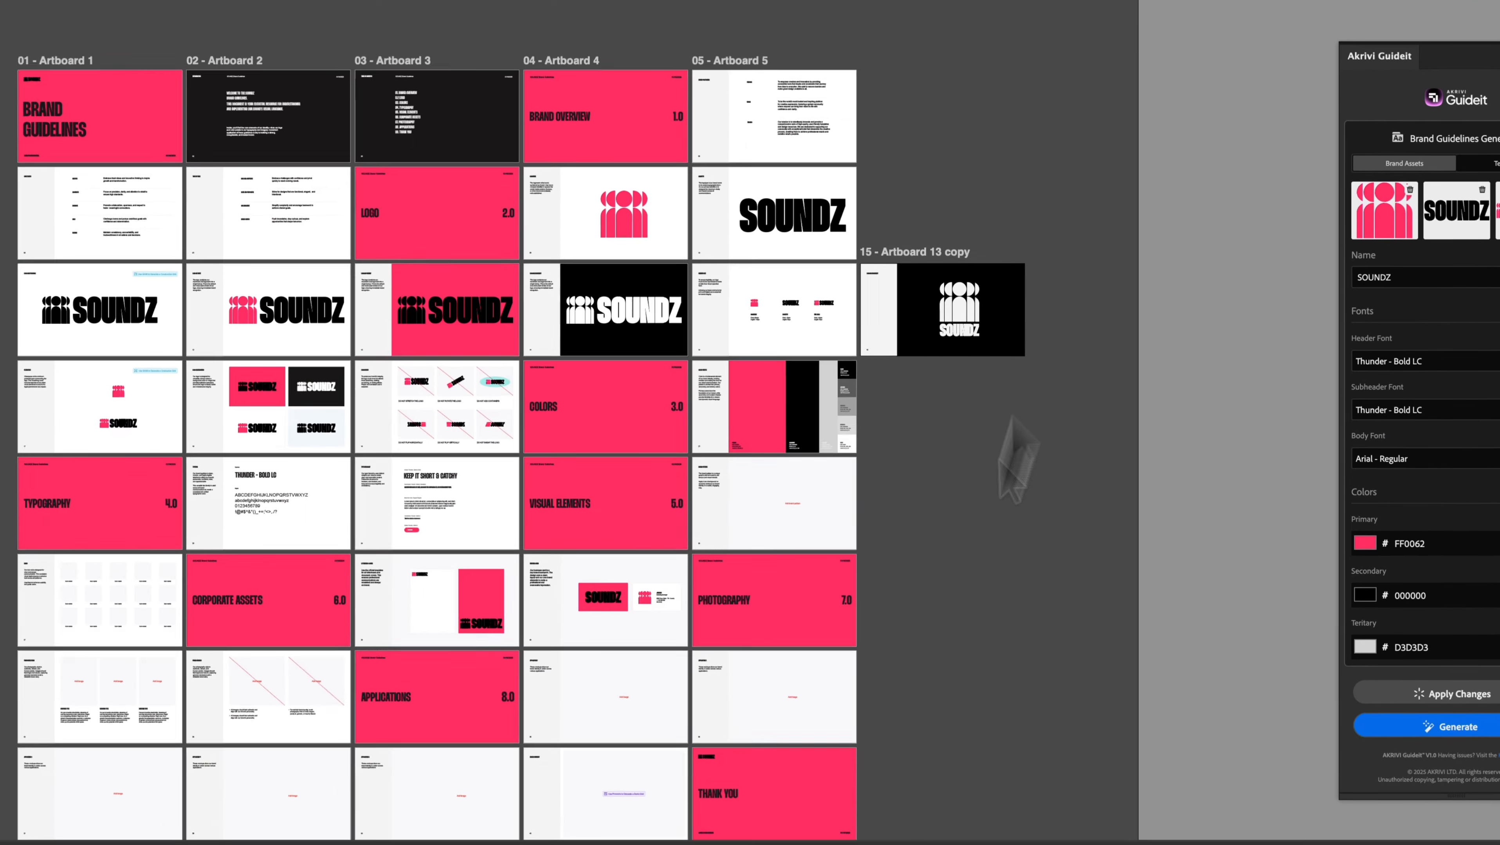
scroll(969, 757, right, 2)
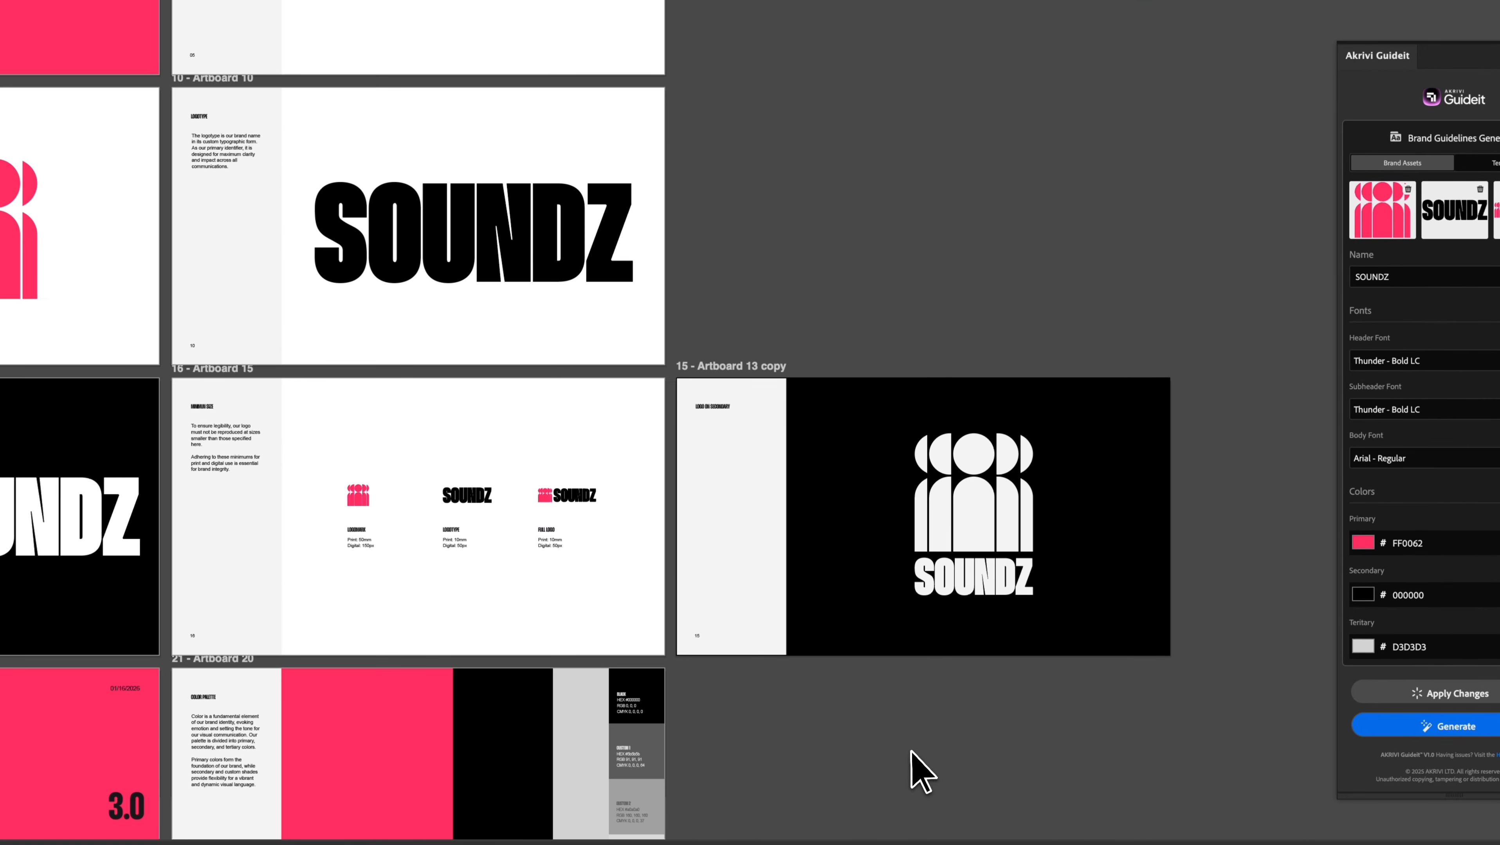
drag(910, 752, 1146, 704)
scroll(1000, 678, up, 2)
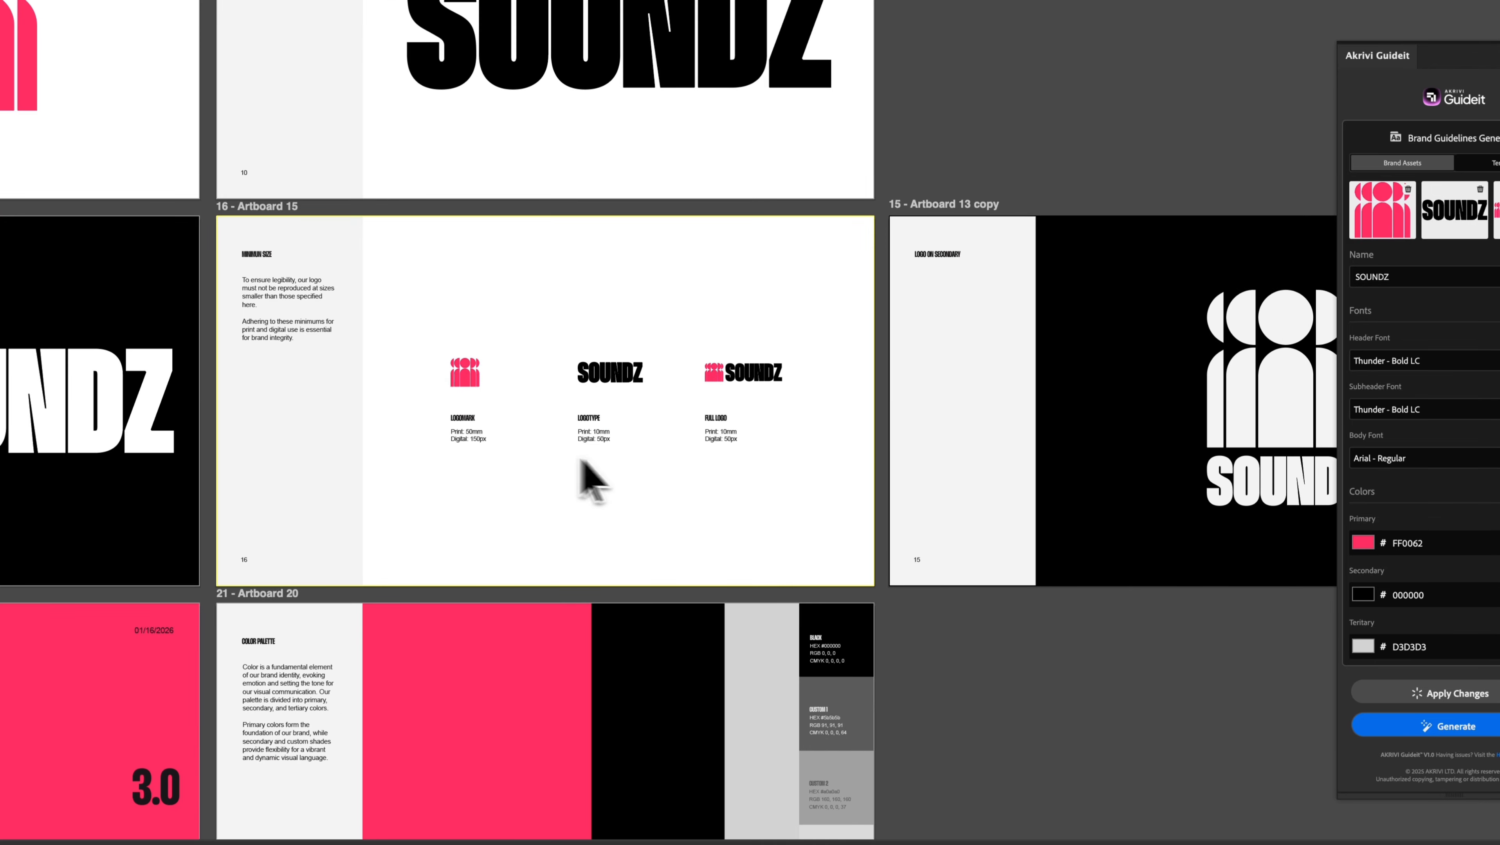
scroll(385, 605, down, 3)
drag(385, 605, 1246, 314)
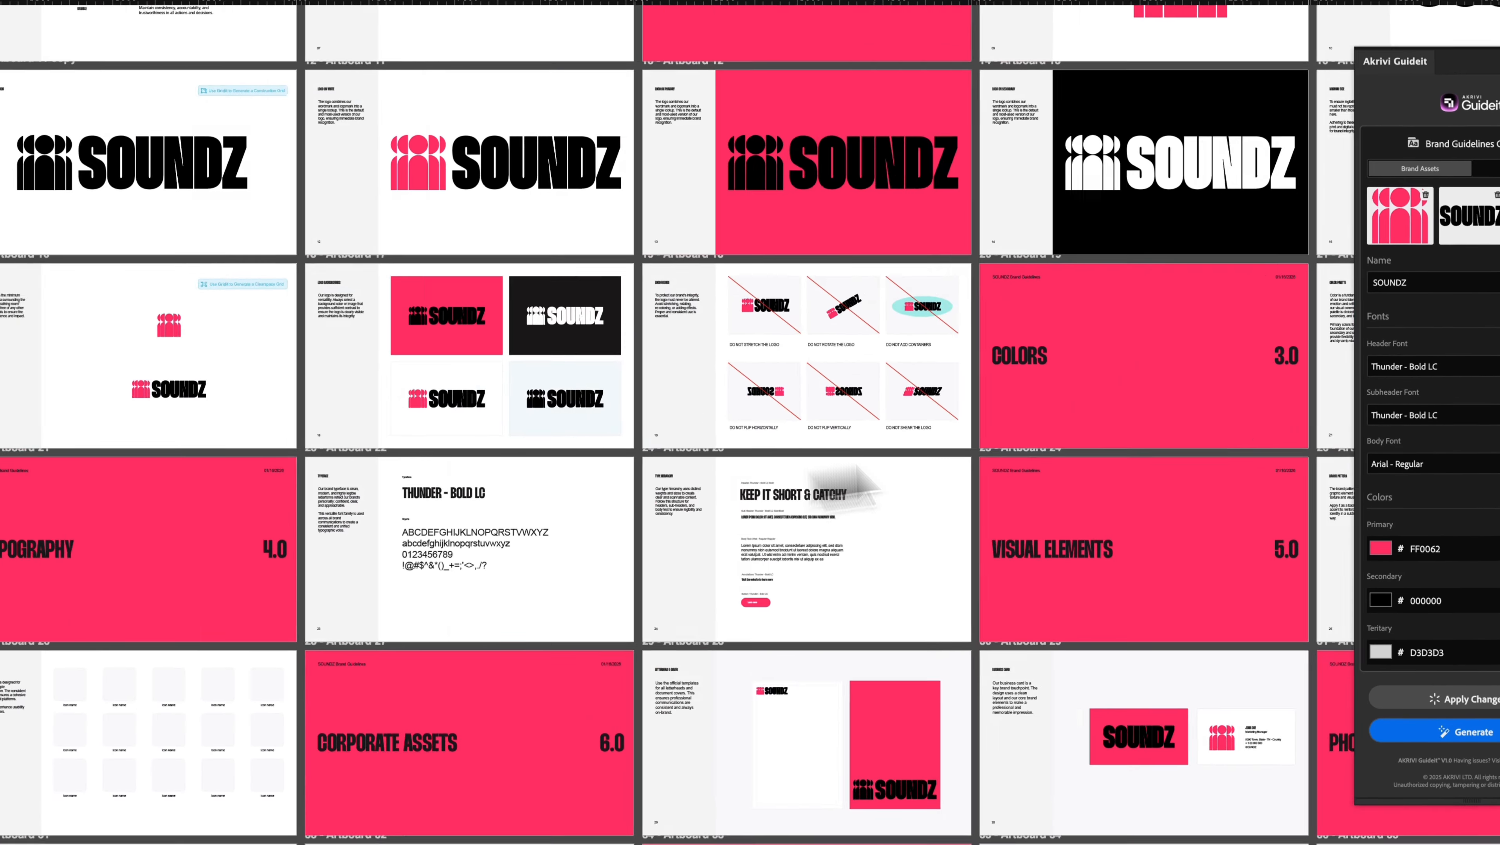
drag(820, 491, 1138, 552)
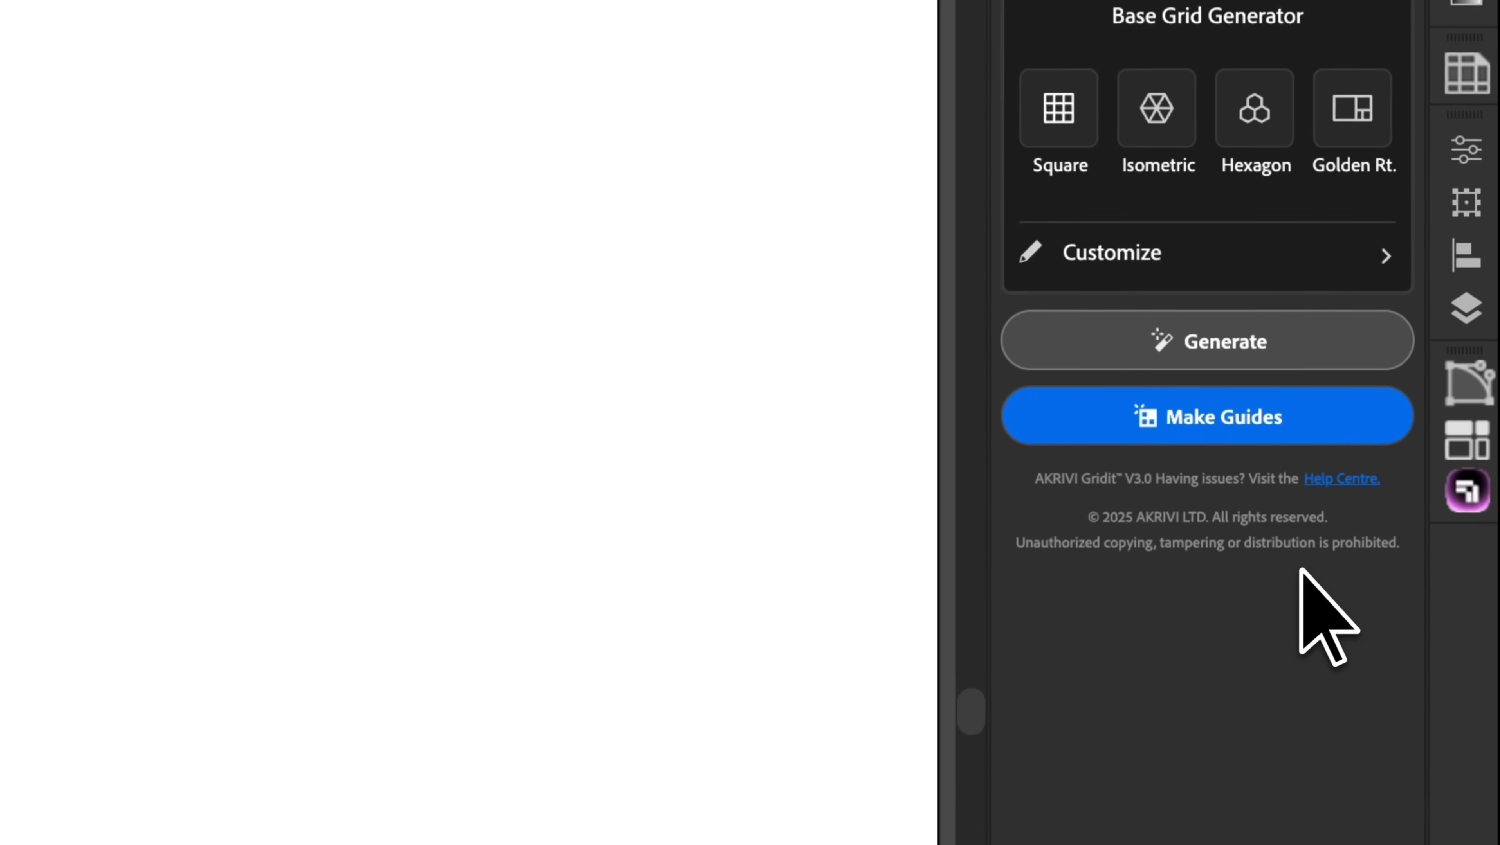
Step: Open the Akrivi Help Center from the Gridit panel's Help Centre link
click(1340, 479)
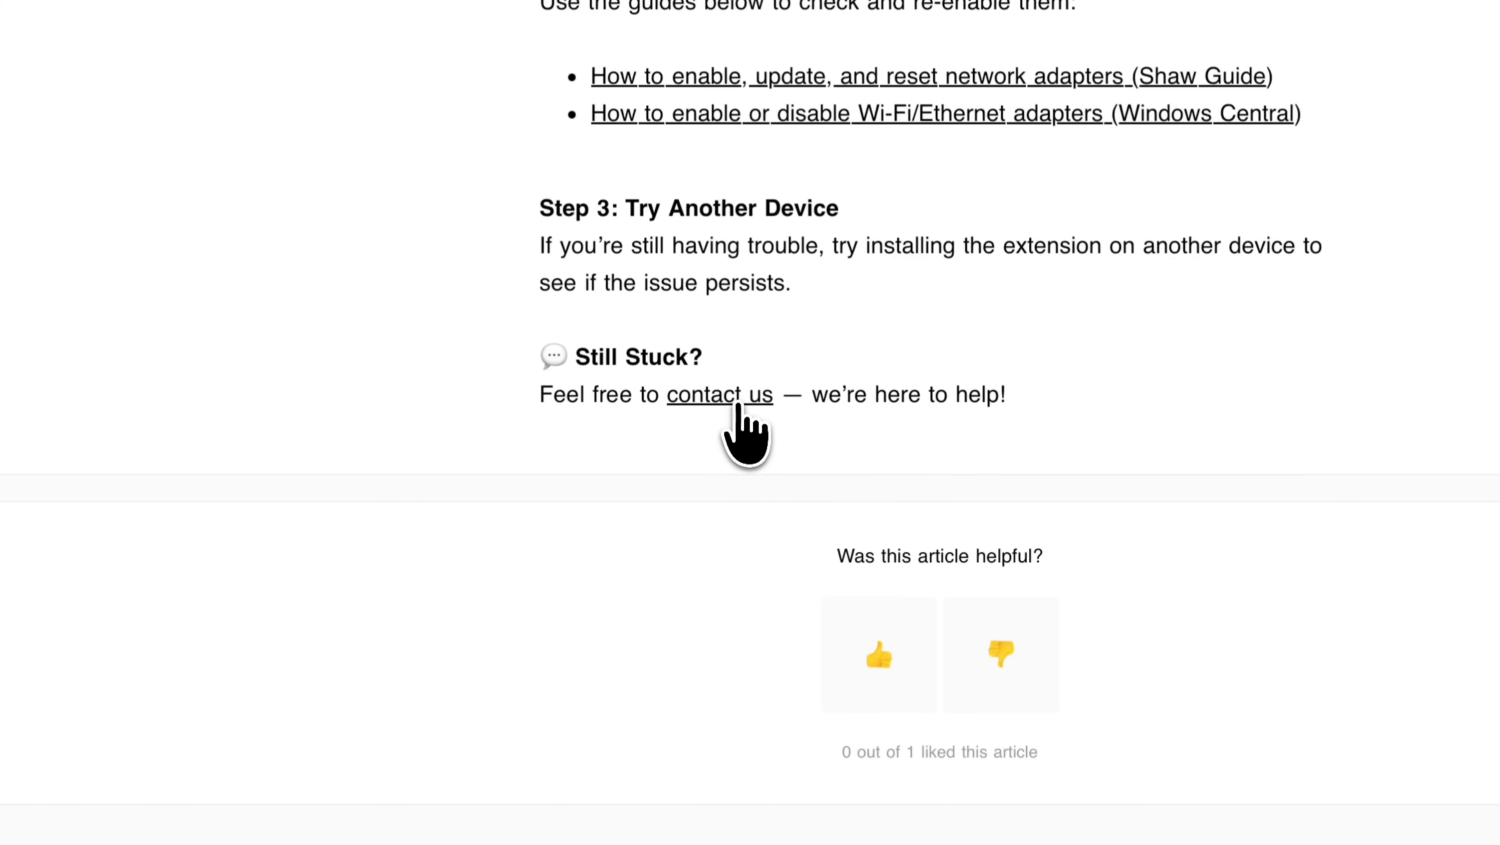
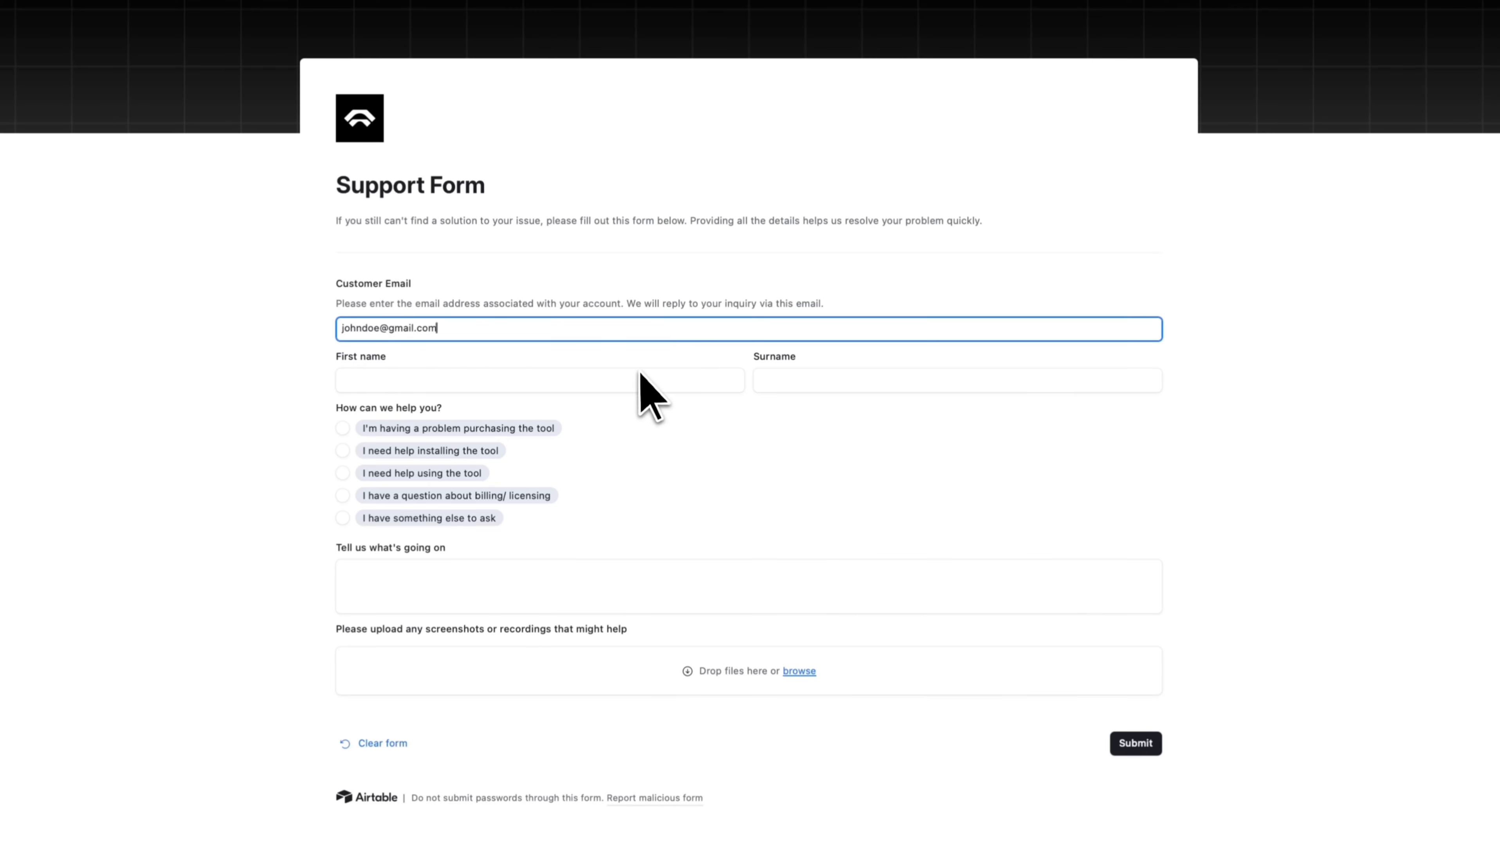
Step: Fill in the contact's e-mail, first name and surname on the support form
click(637, 373)
text(John)
click(793, 378)
text(Doe)
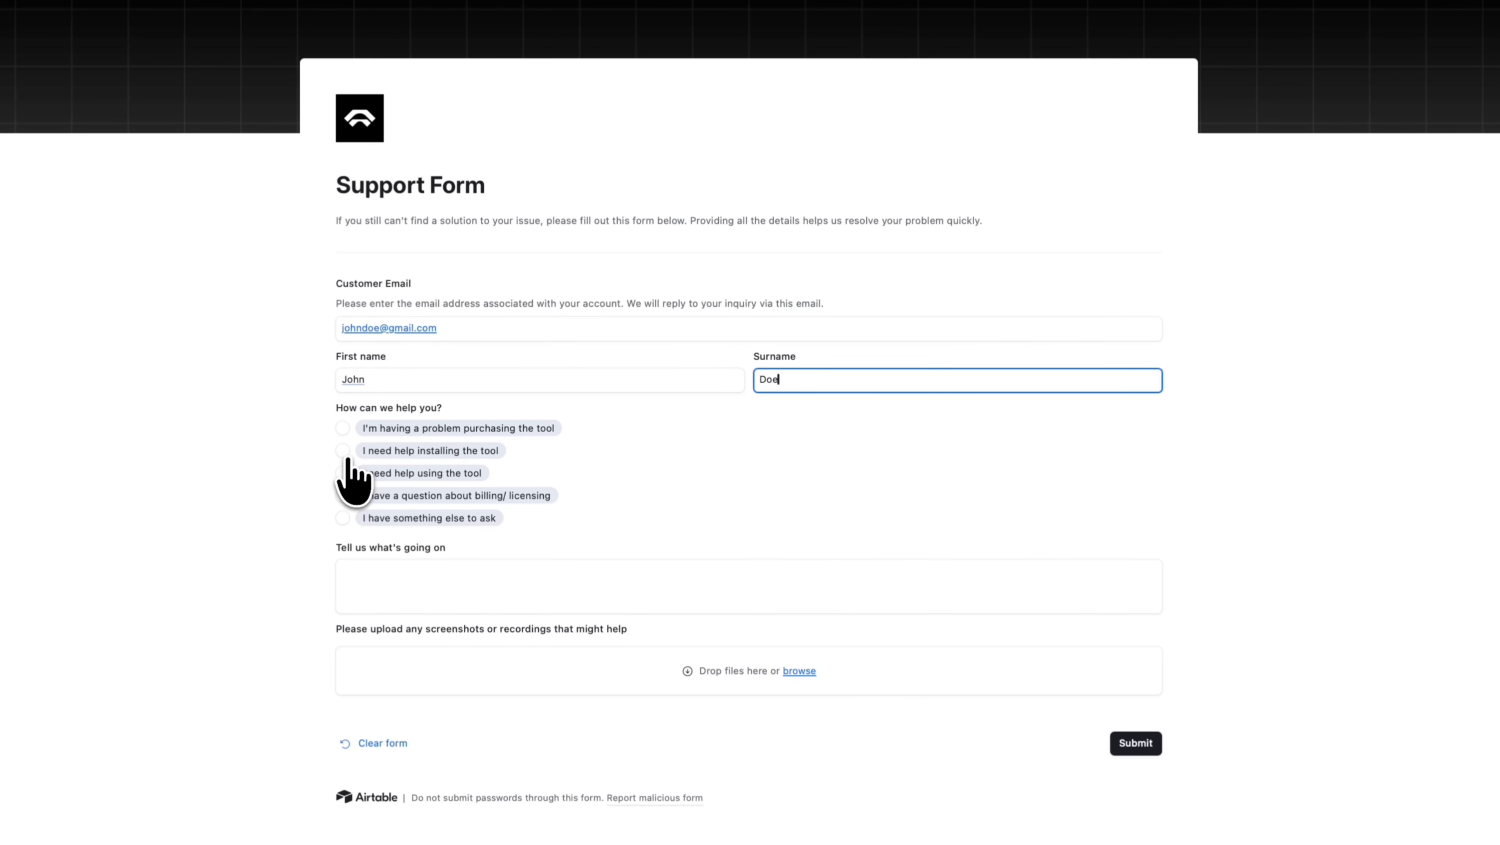
Step: Choose 'I need help installing the tool' and enter 'Gridit Pro' as the product version
click(346, 452)
click(365, 583)
text(Gridit Pro)
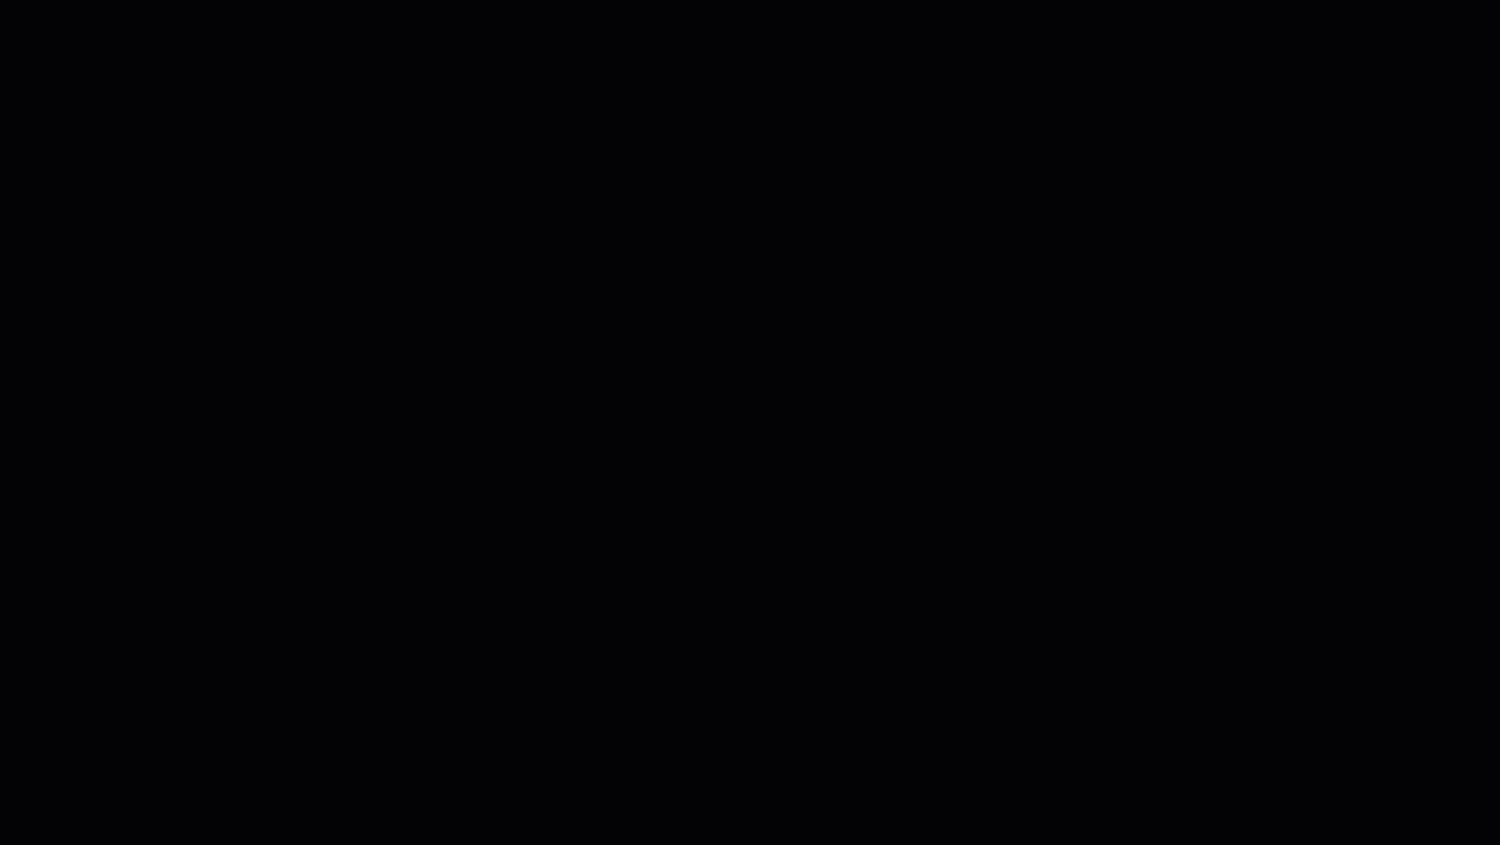